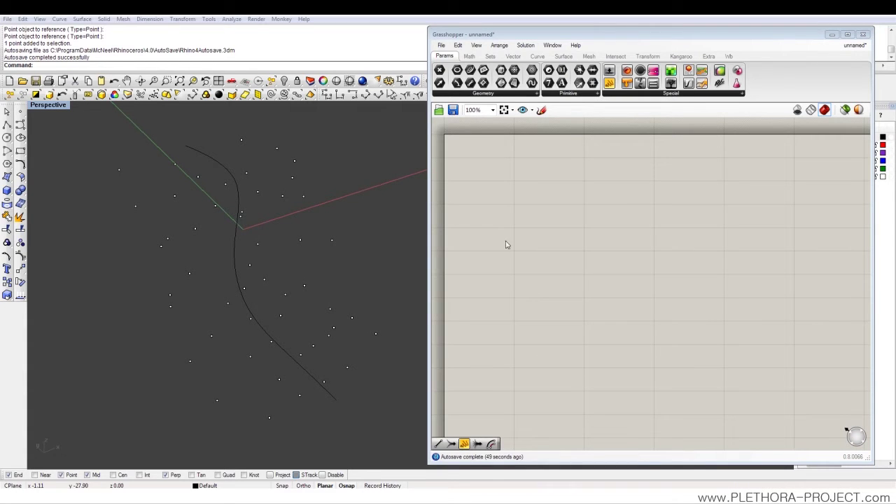
Add a Curve parameter to the canvas and reference the S-shaped curve from the Rhino viewport in it.
double_click(514, 191)
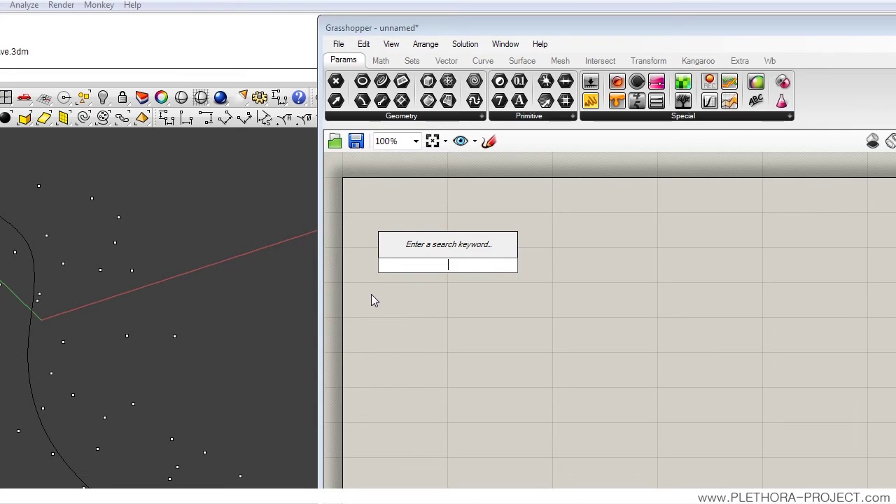
text(CUR)
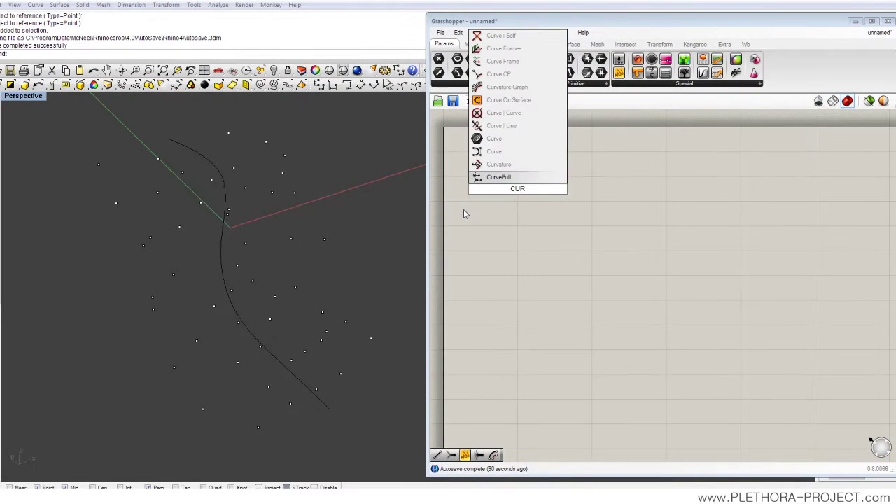
key(BackSpace)
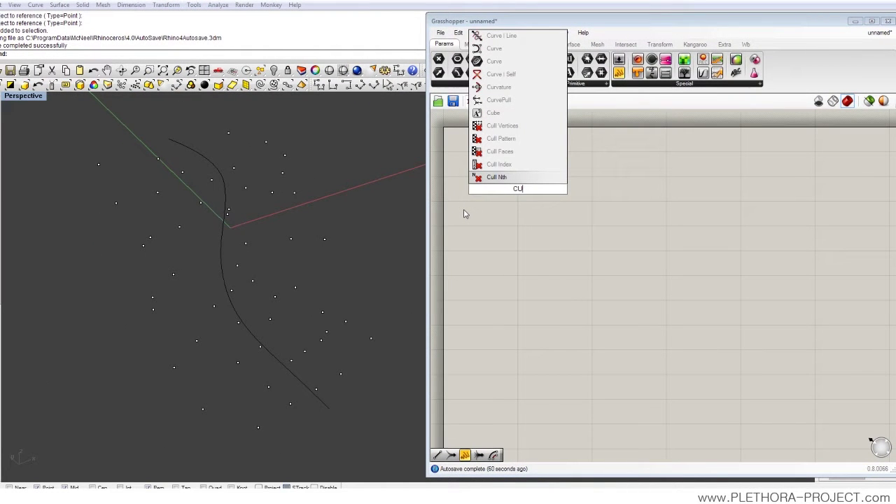
text(RVE)
click(480, 201)
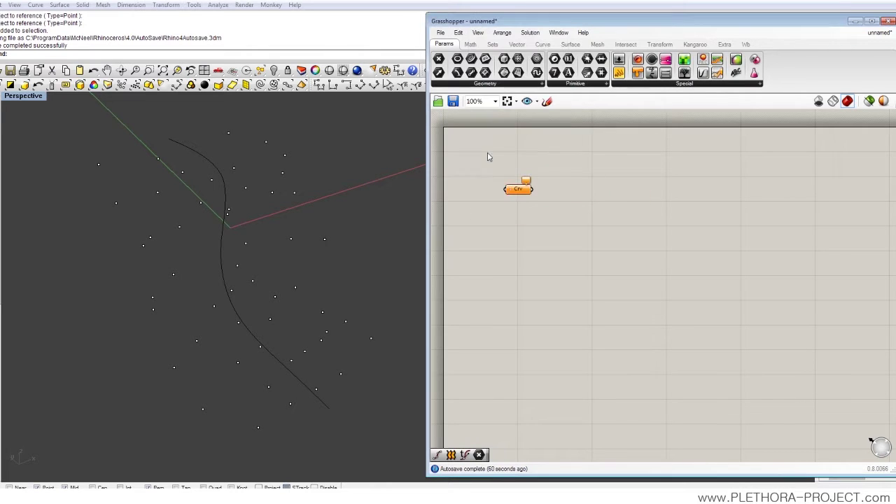
right_click(517, 188)
click(532, 348)
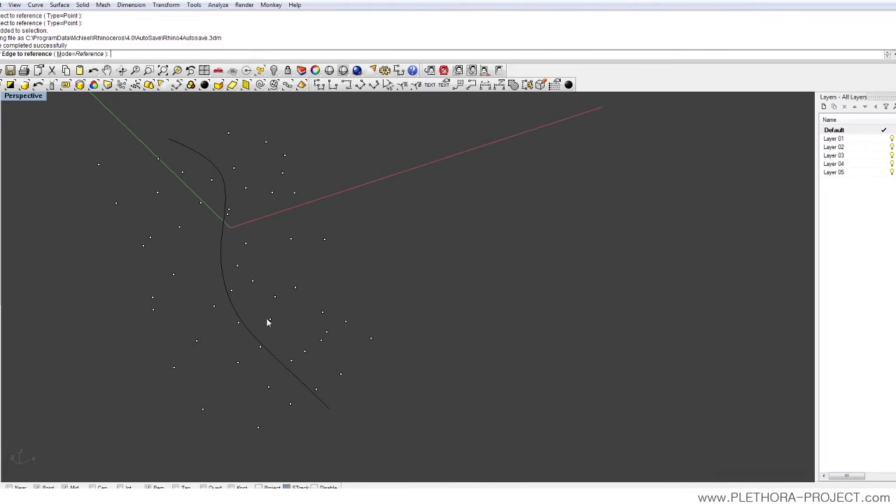
click(221, 283)
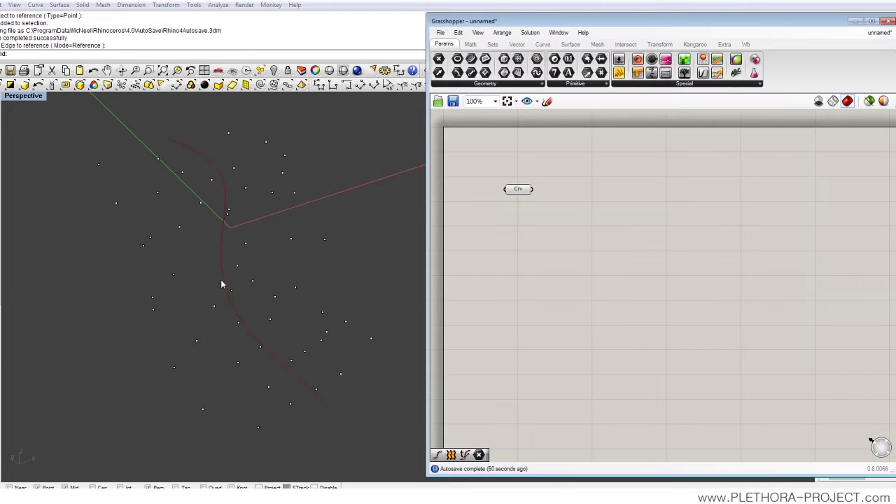
Add a Point parameter beneath the Curve parameter and reference all the scattered points from the Rhino viewport in it.
double_click(512, 246)
text(POINT)
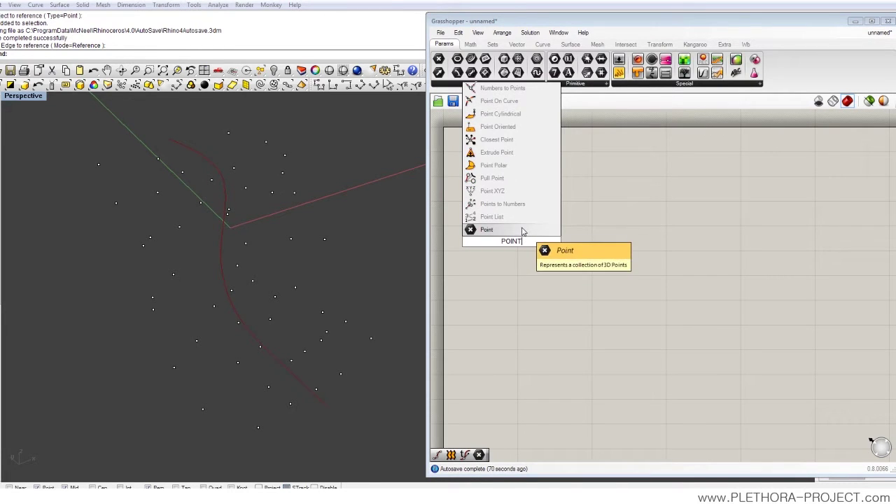
click(525, 230)
drag(520, 241, 526, 231)
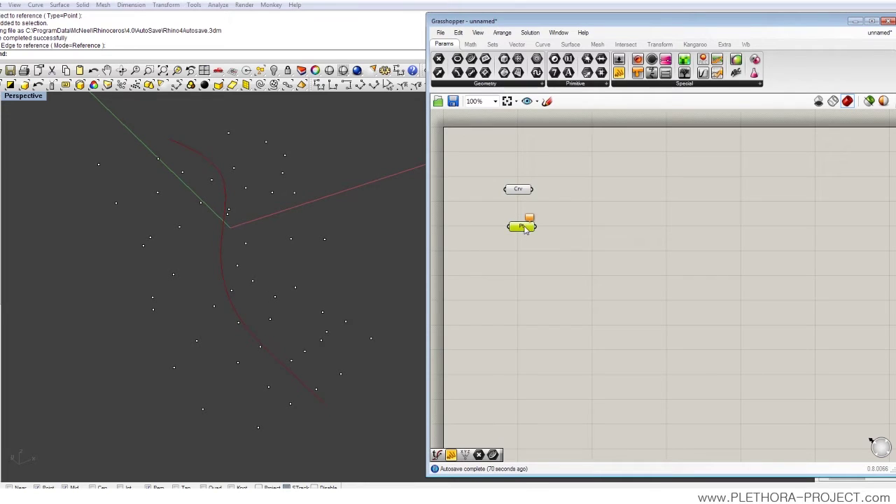
right_click(525, 230)
click(571, 399)
drag(68, 110, 409, 439)
key(Return)
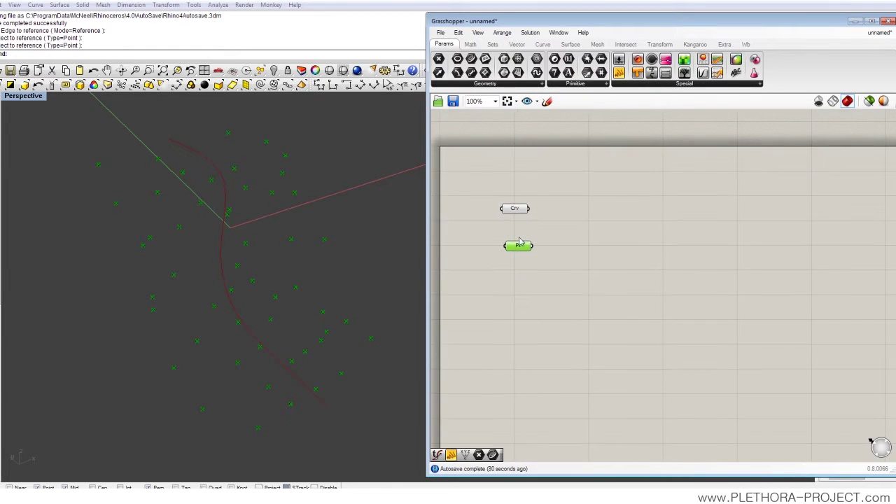
Inspect the Point parameter's contents and rearrange the canvas so it sits above the Curve parameter.
scroll(511, 263, up, 3)
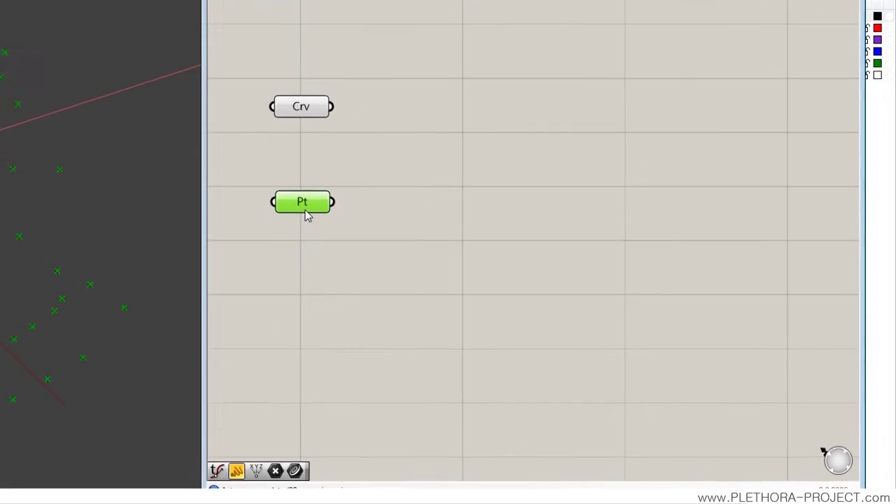
mouse_move(502, 259)
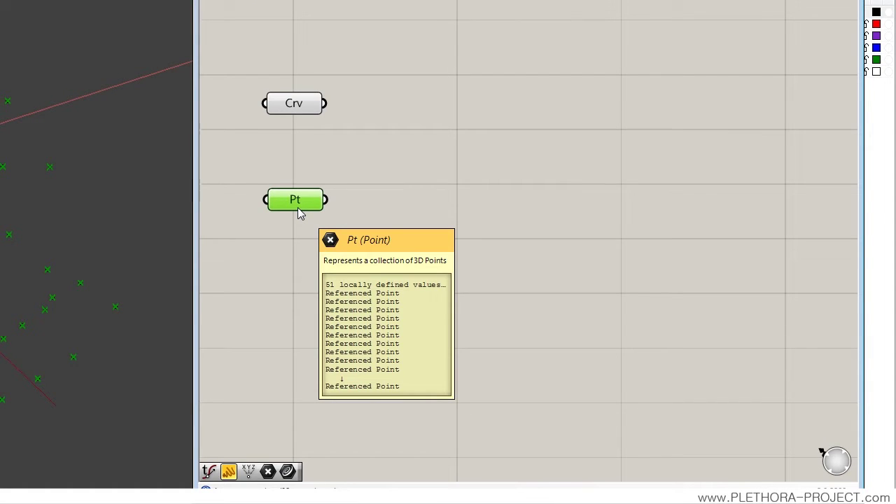
click(348, 166)
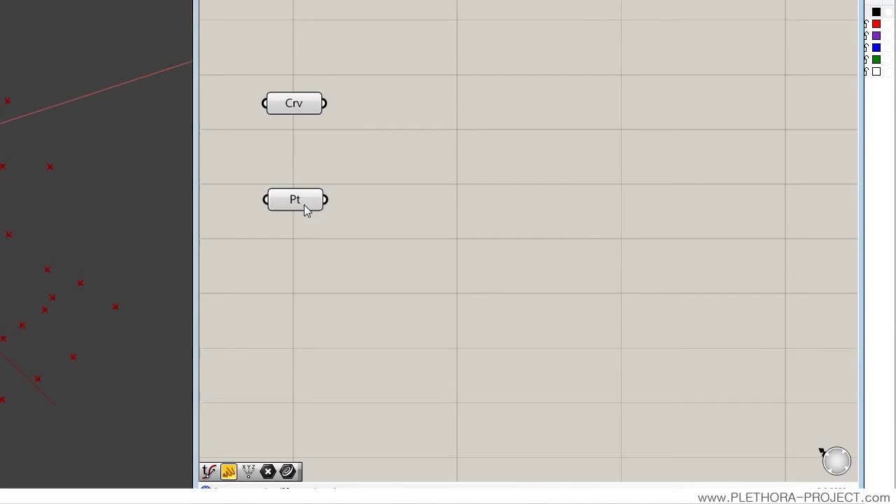
drag(305, 210, 298, 67)
drag(301, 101, 291, 197)
double_click(339, 277)
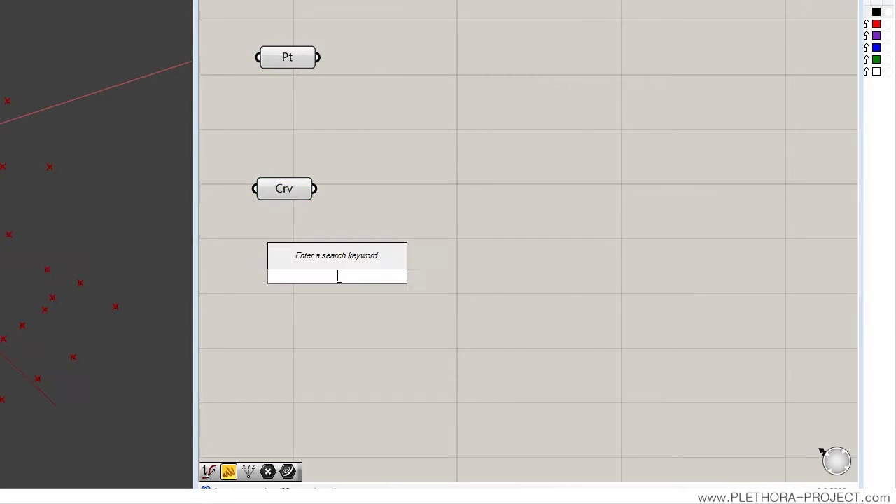
text(EVEL)
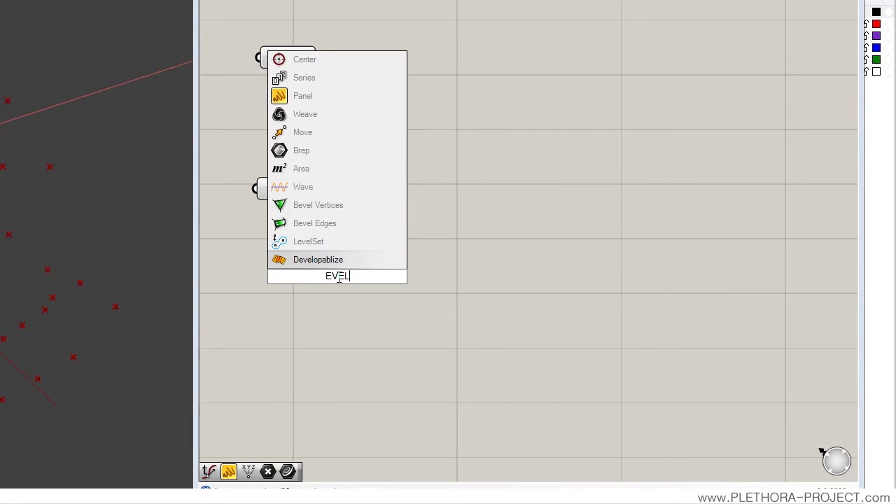
text(UA)
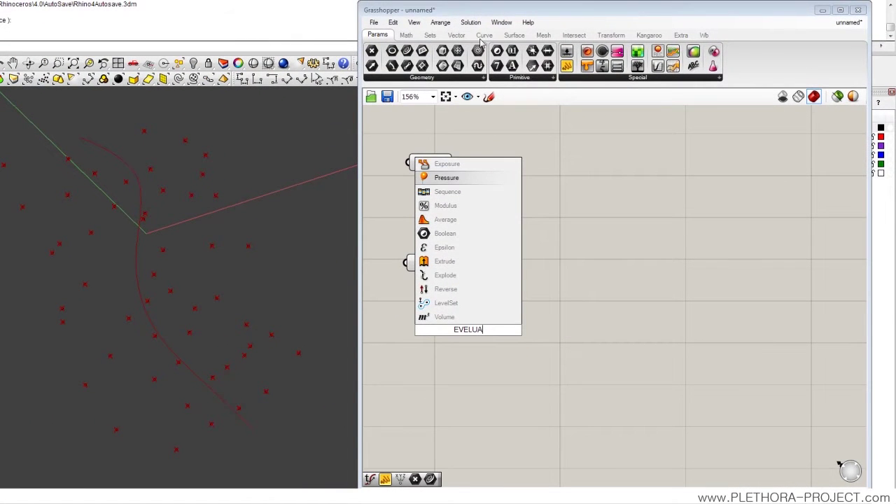
Place an Evaluate Curve component beside the Curve parameter and connect the curve to its C input.
click(483, 36)
click(424, 79)
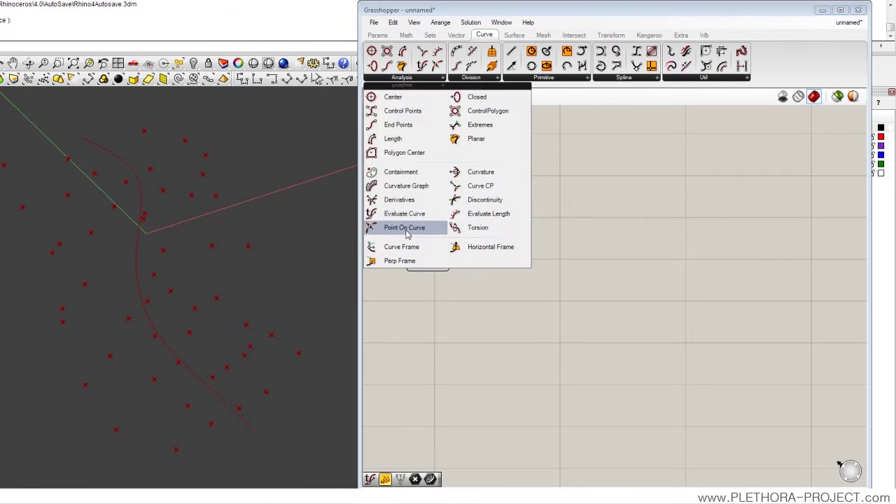
drag(400, 212, 519, 265)
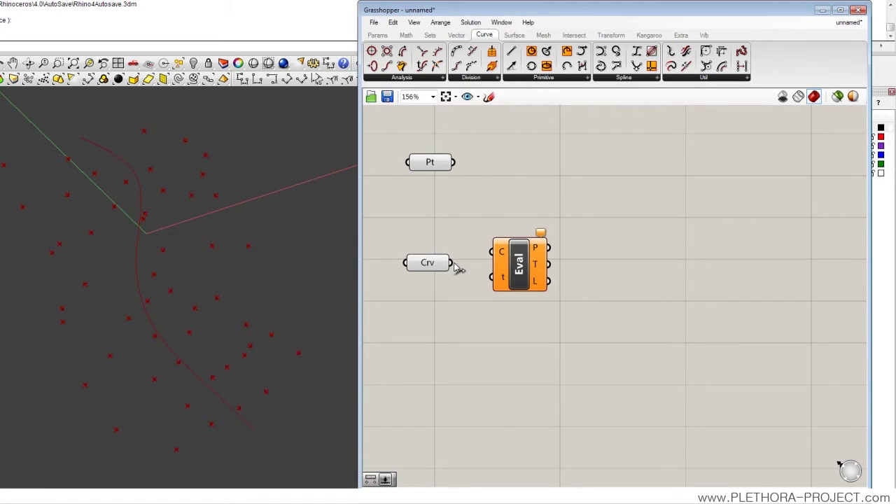
drag(453, 263, 492, 250)
drag(518, 280, 556, 277)
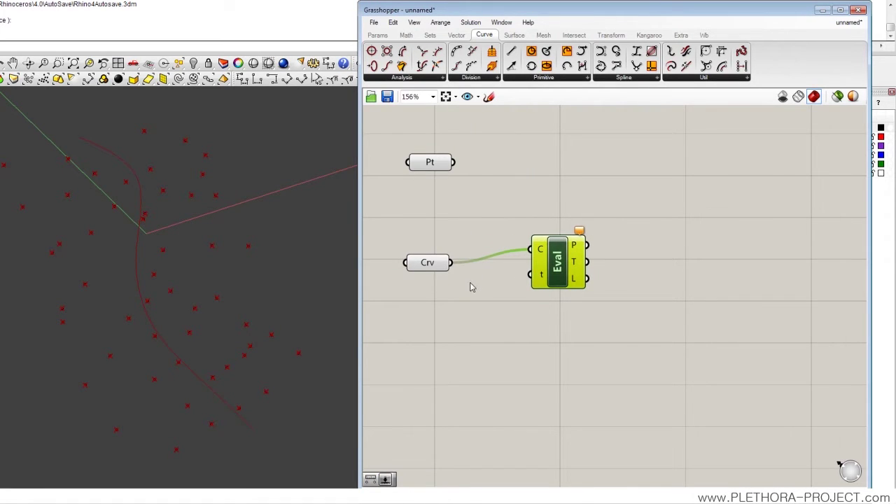
Add a number slider, connect it to the t input of Evaluate Curve, and set it to 0.474.
click(380, 35)
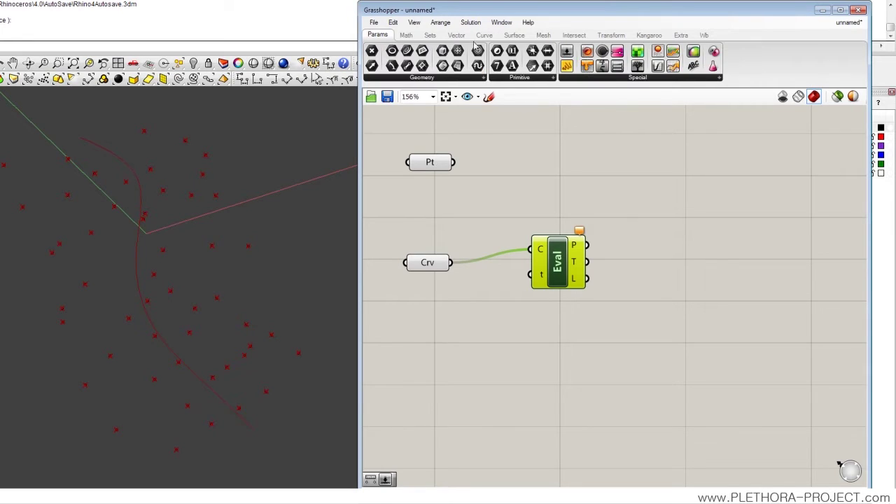
drag(495, 204, 530, 275)
drag(423, 297, 441, 295)
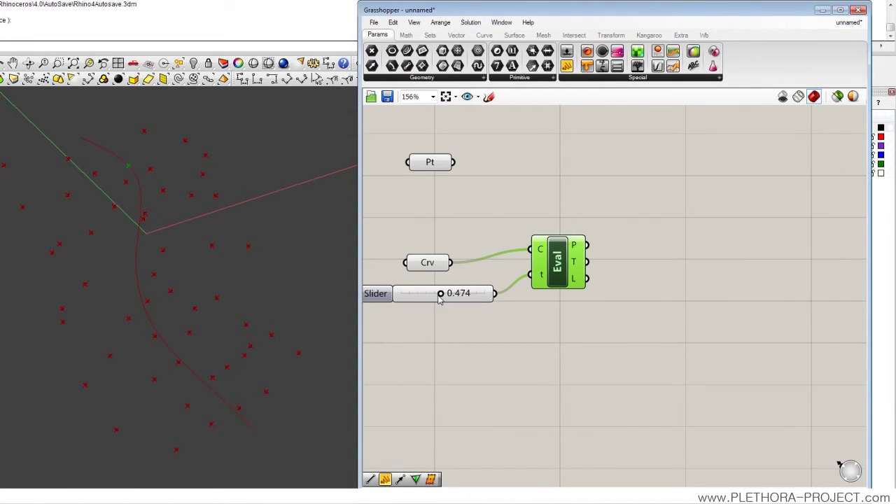
Set the maximum of the t slider's numeric domain to 5.
right_click(439, 295)
click(470, 371)
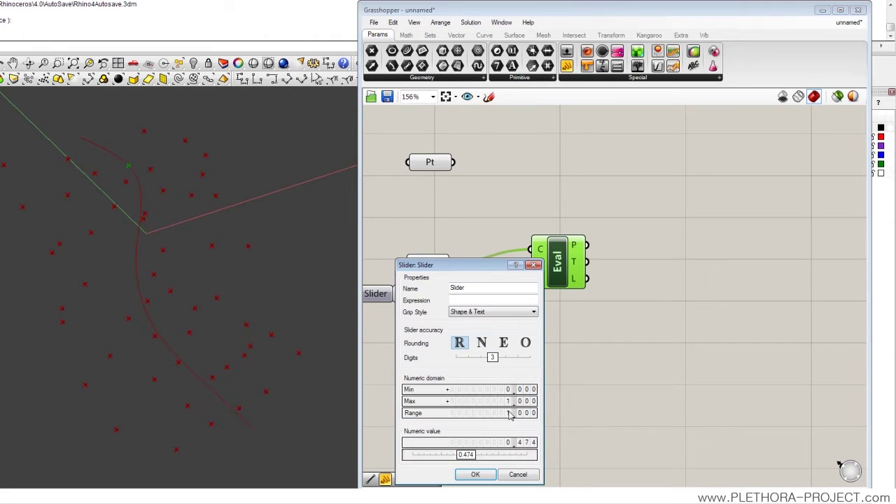
double_click(509, 401)
text(1)
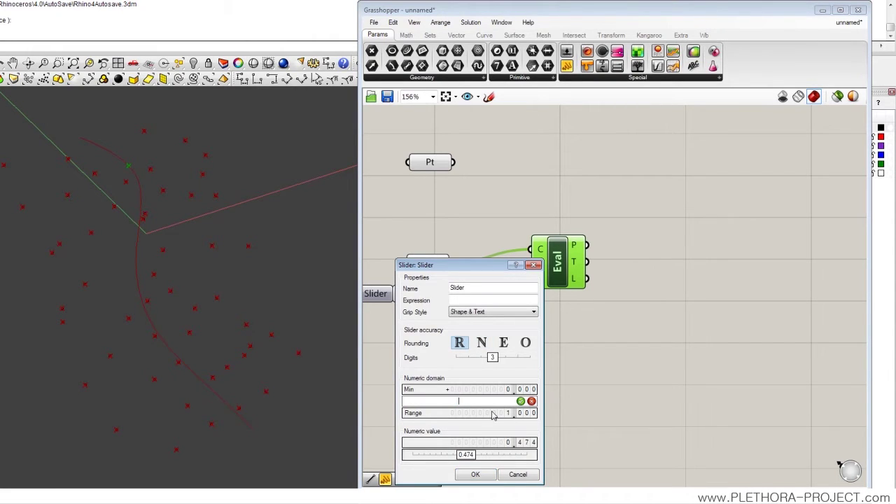
key(Return)
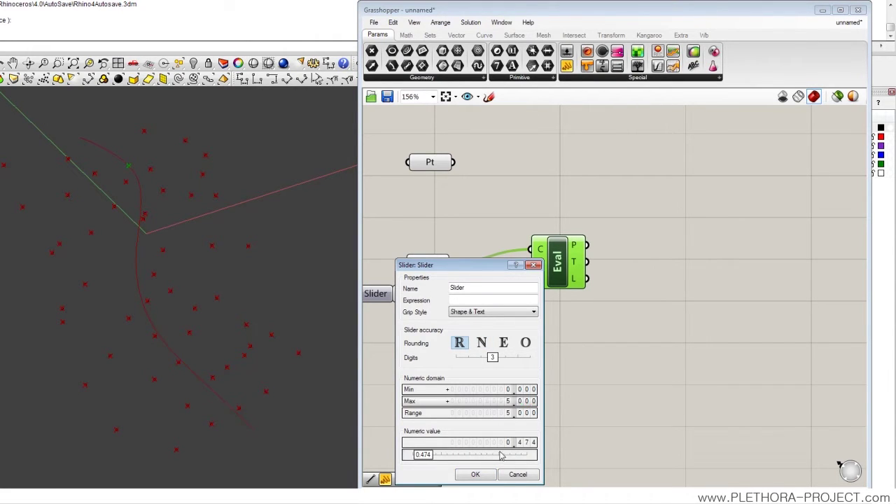
click(481, 475)
Slide the t parameter along the curve to 3.002 and move Evaluate Curve further from its inputs.
drag(414, 295, 431, 295)
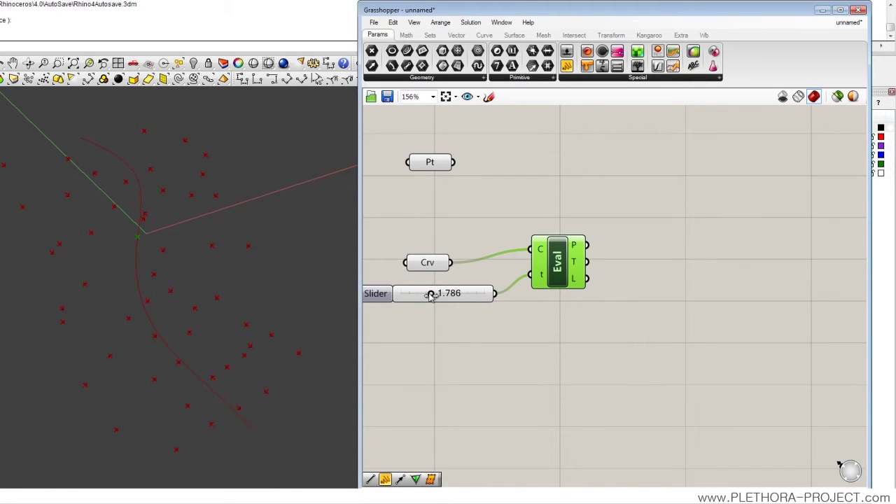
drag(568, 262, 600, 259)
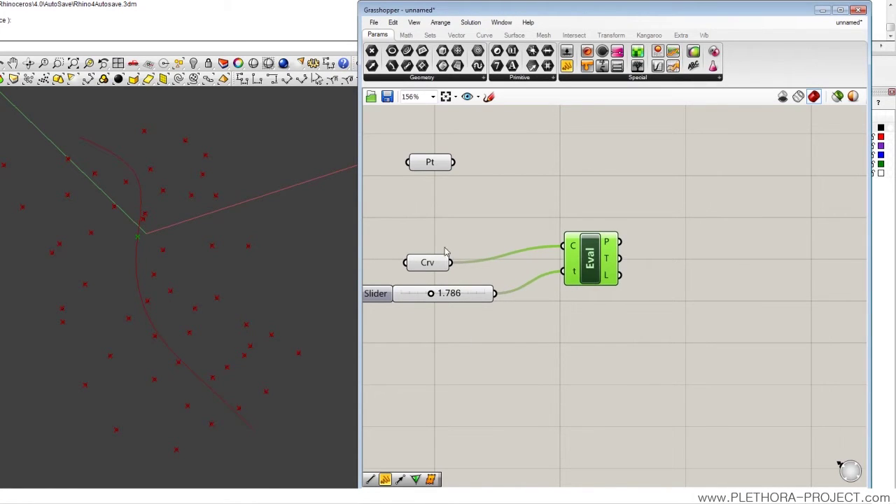
drag(431, 293, 451, 294)
click(656, 212)
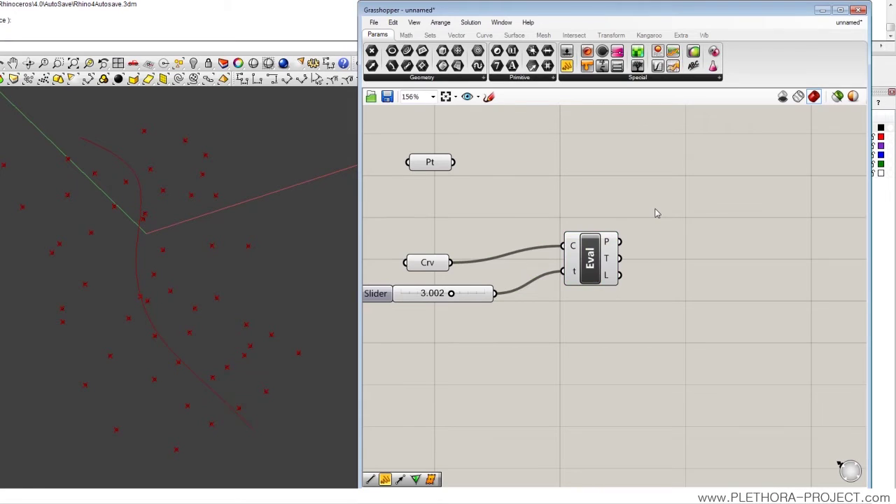
Add a Distance component, connecting the Point parameter to A and the evaluated curve point P to B.
double_click(657, 213)
text(DIST)
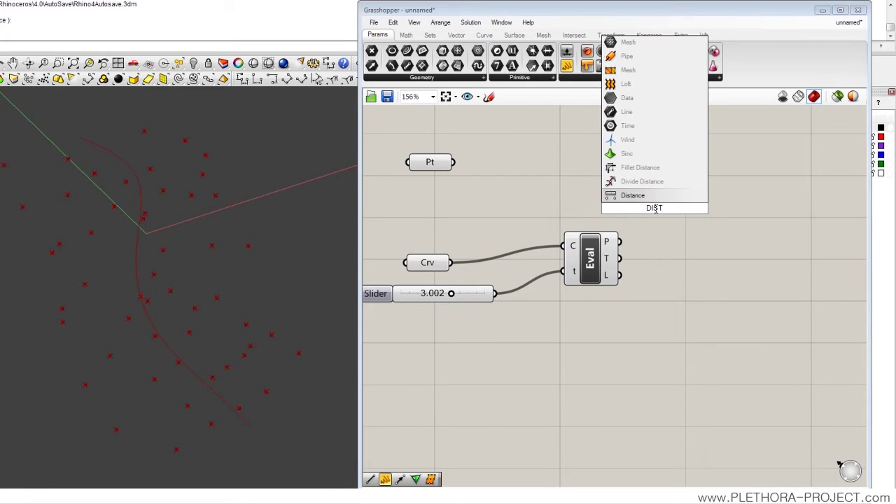
click(632, 195)
drag(453, 163, 685, 223)
right_drag(686, 223, 521, 195)
Check the distance list in a temporary panel connected to the Distance output D, and delete the panel.
drag(566, 66, 695, 175)
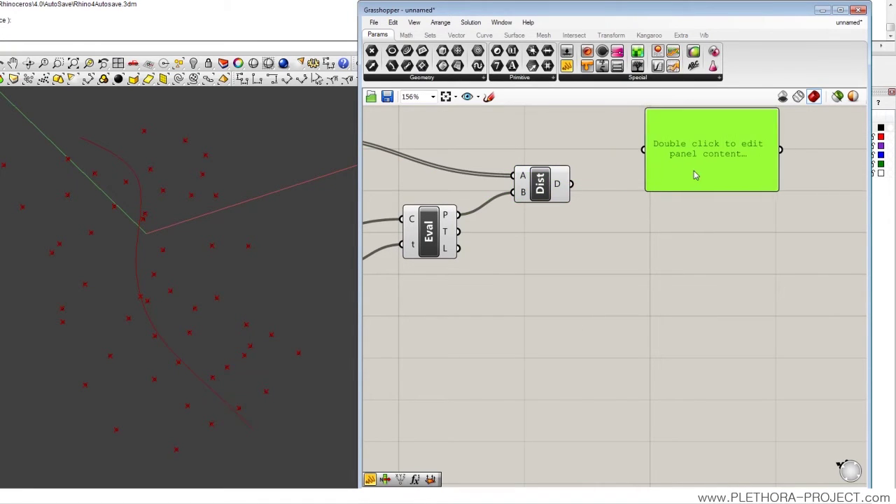
drag(571, 184, 674, 179)
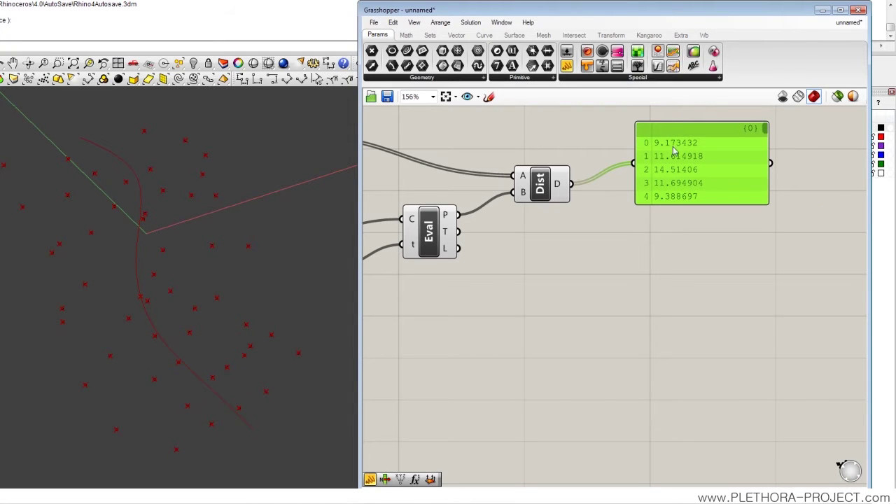
key(Delete)
Set the t slider to 1.962 and move the Evaluate Curve and Distance components closer to their inputs.
scroll(537, 220, down, 2)
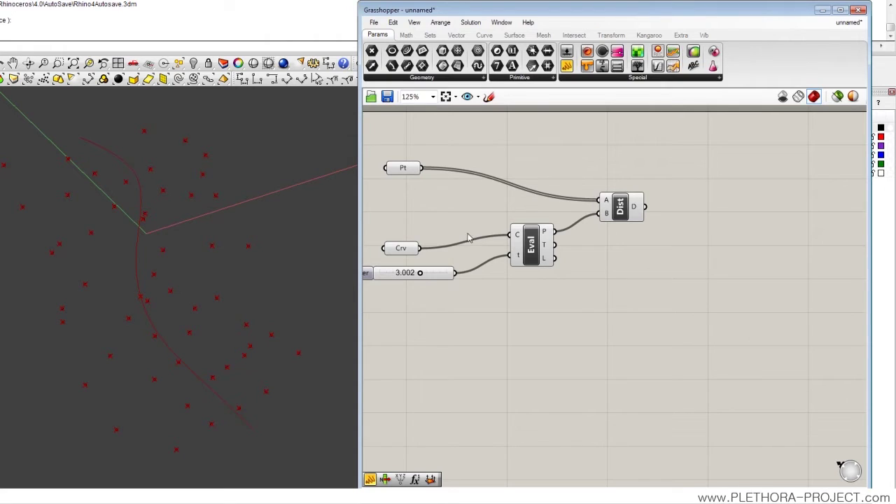
drag(420, 276, 406, 273)
drag(530, 252, 504, 265)
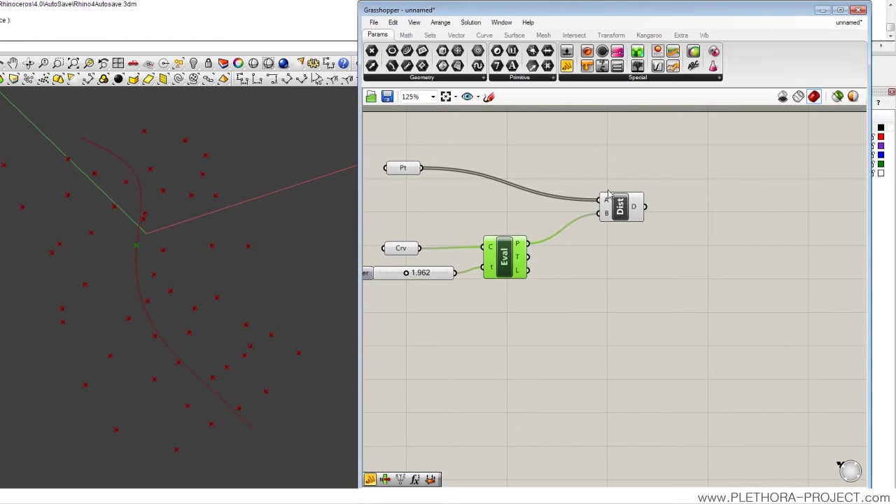
drag(621, 217, 603, 192)
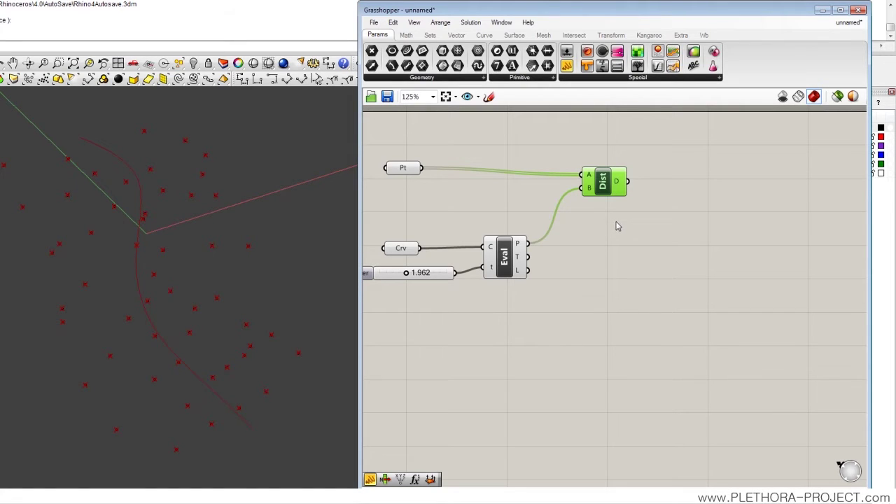
drag(599, 190, 592, 187)
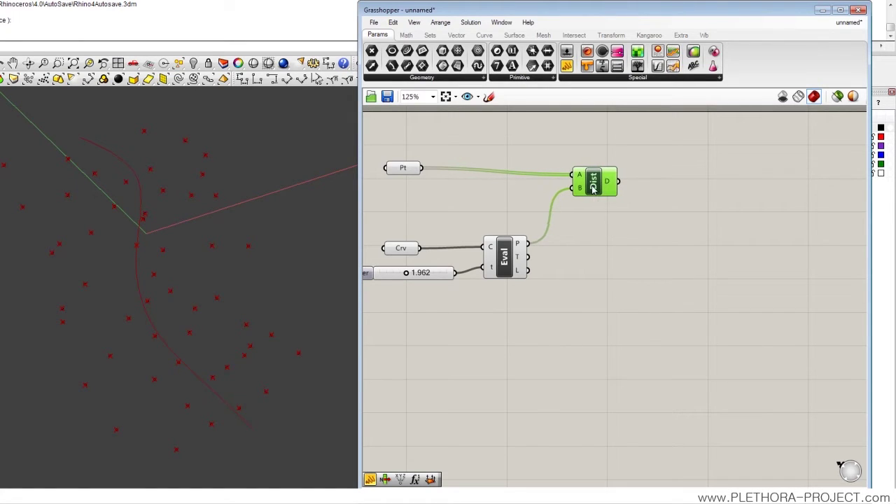
Add a Smaller Than component beyond Distance and connect the distance output D to its input A.
click(413, 38)
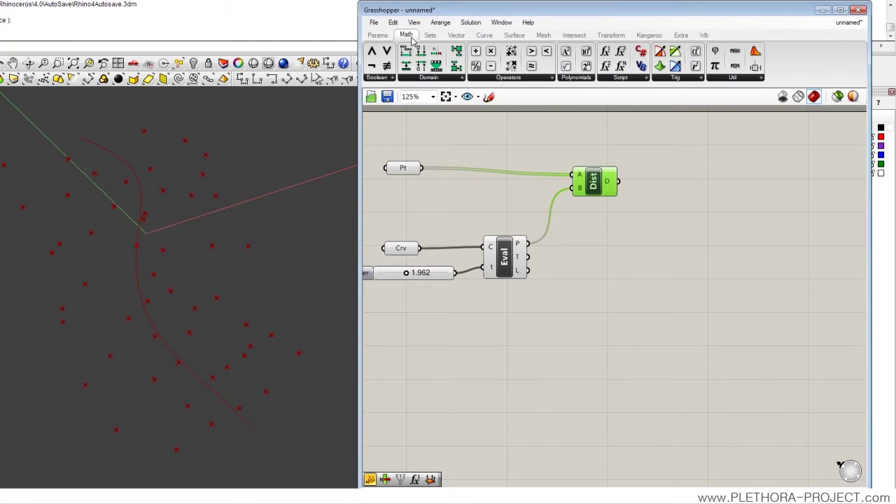
click(497, 79)
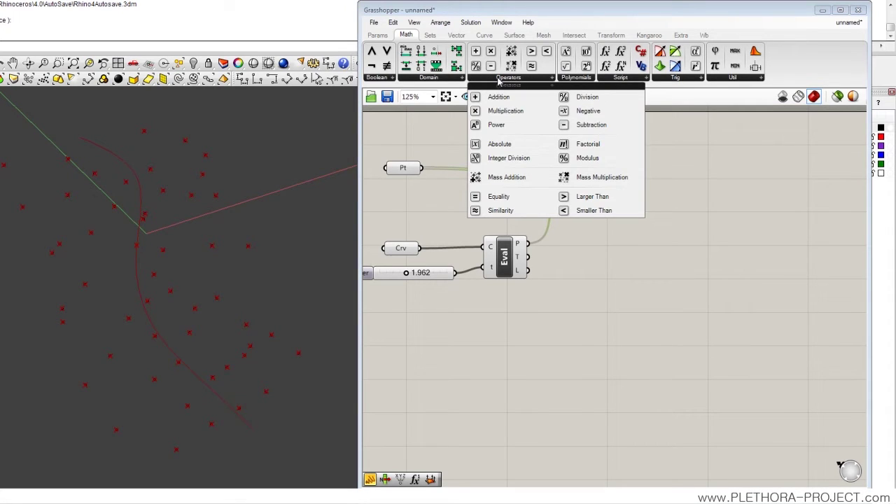
click(585, 211)
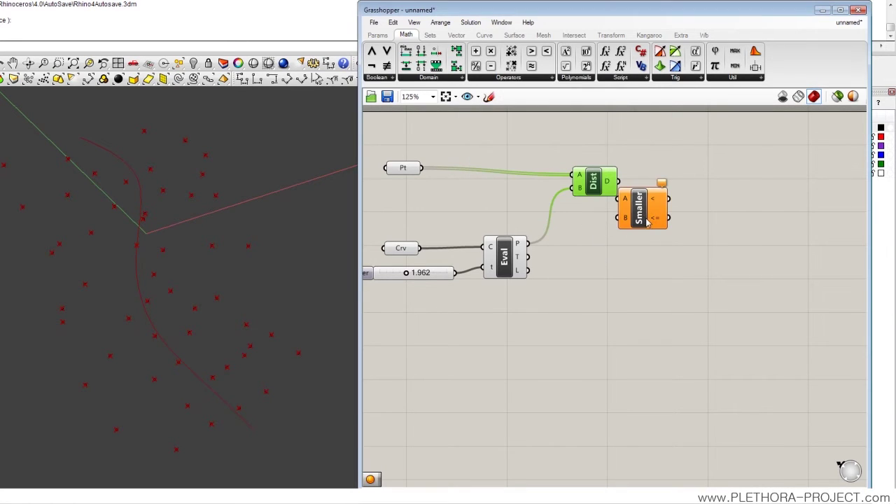
click(732, 234)
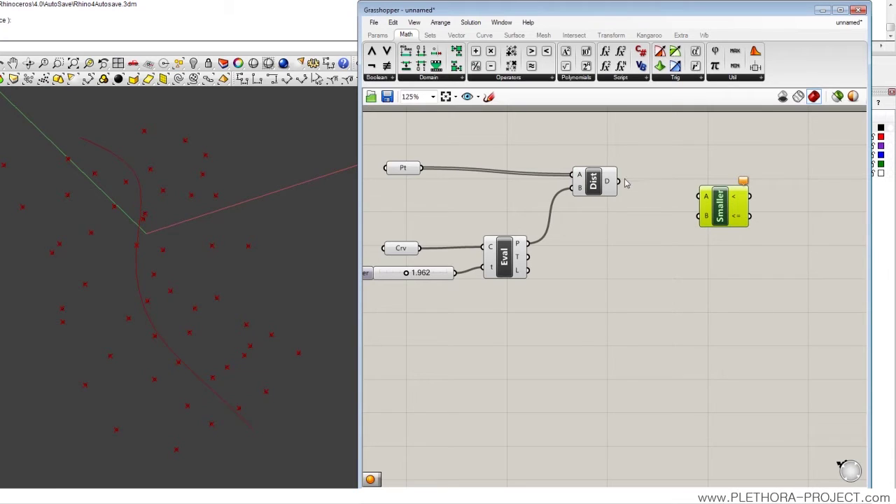
drag(619, 181, 701, 196)
click(641, 198)
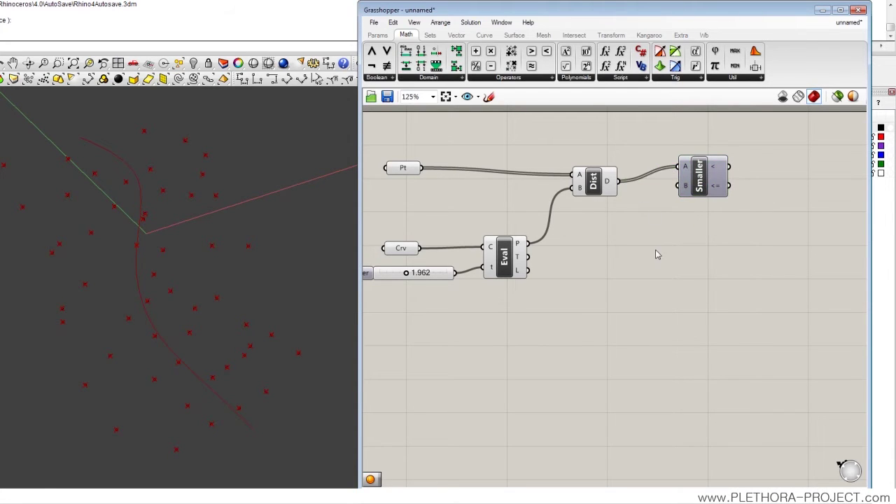
right_drag(665, 238, 612, 256)
drag(548, 211, 536, 210)
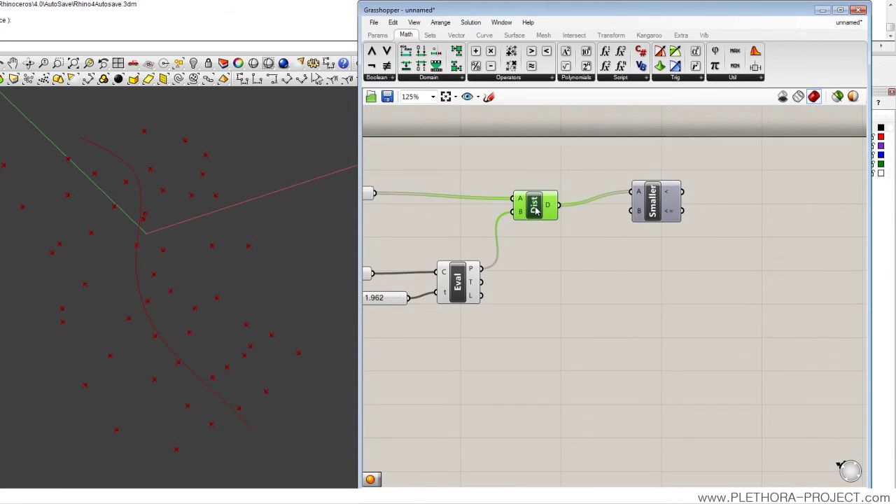
drag(652, 208, 660, 213)
click(591, 248)
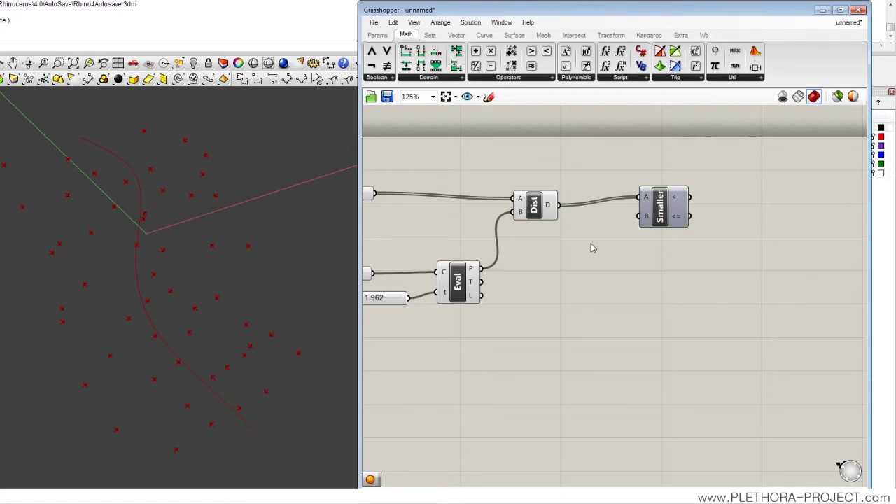
Add a number slider below Distance, move Smaller Than further along, and connect the slider to its input B.
click(375, 36)
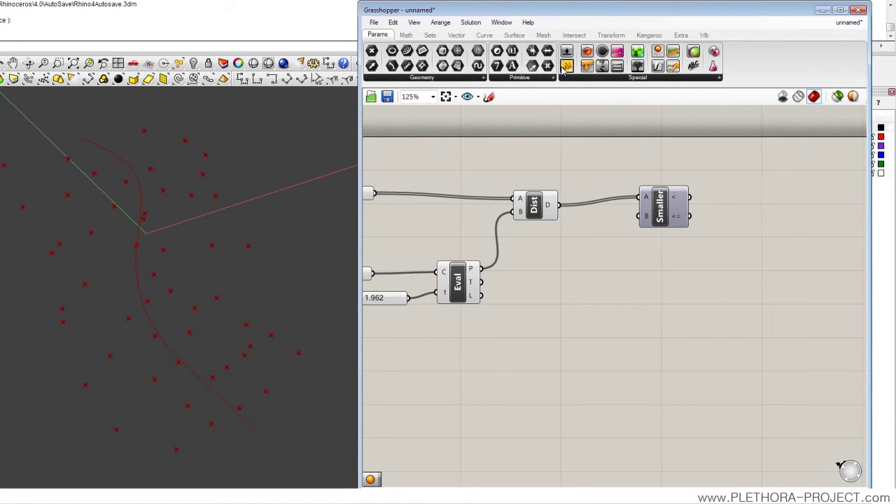
drag(569, 61, 570, 255)
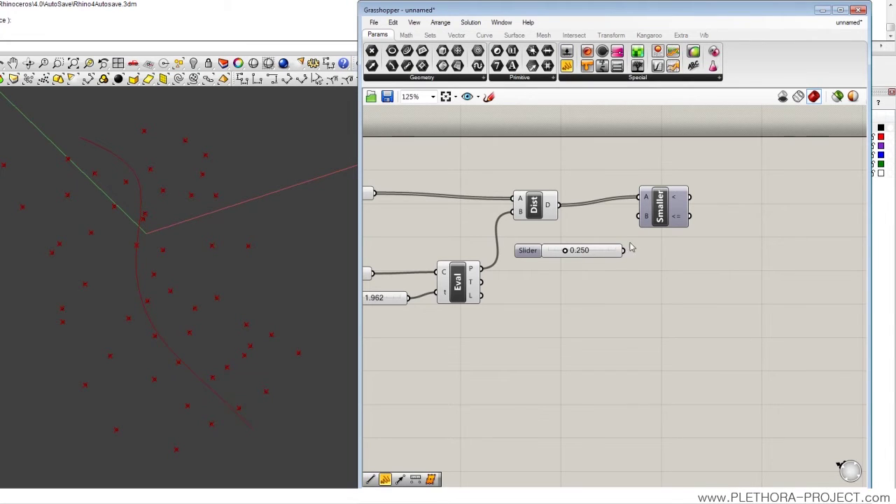
drag(669, 207, 708, 215)
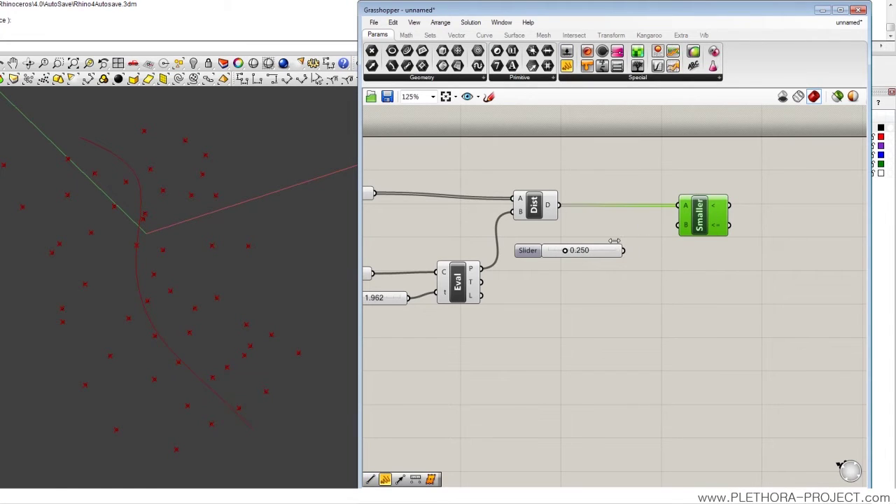
drag(616, 250, 678, 225)
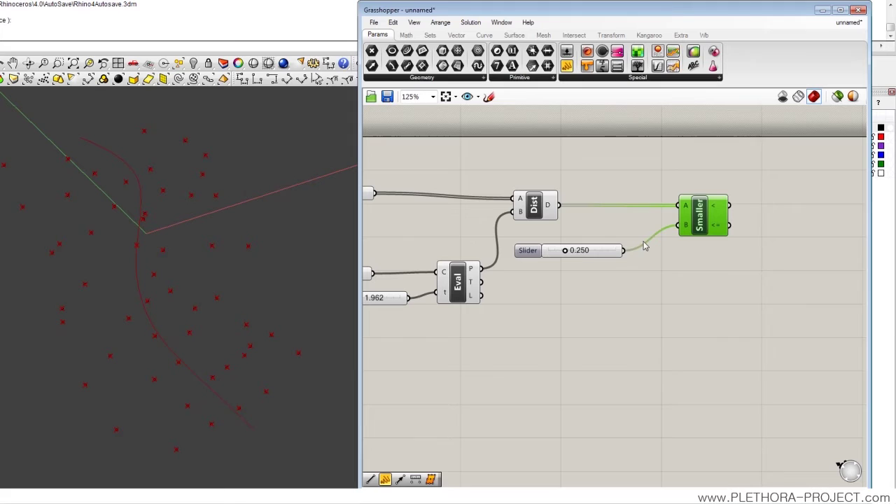
Set the threshold slider's maximum to 30 and its value to 11.290, and shift Smaller Than slightly up.
right_click(574, 252)
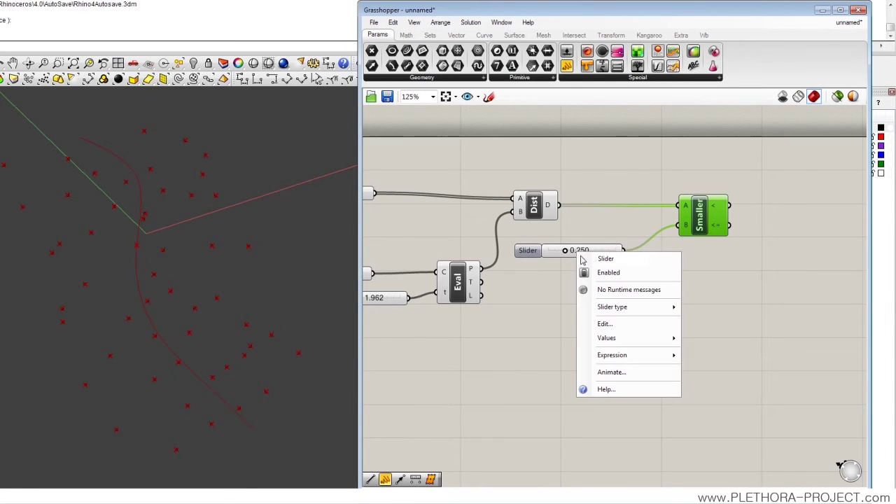
click(613, 326)
double_click(639, 353)
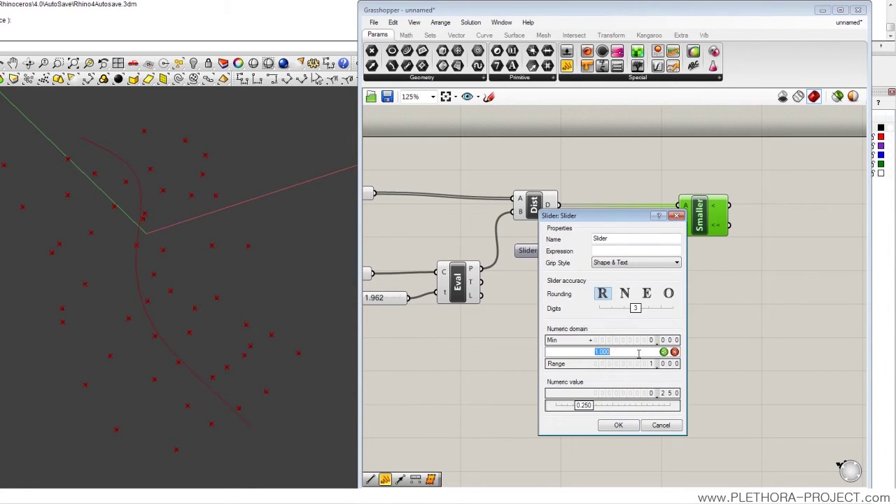
key(BackSpace)
text(50)
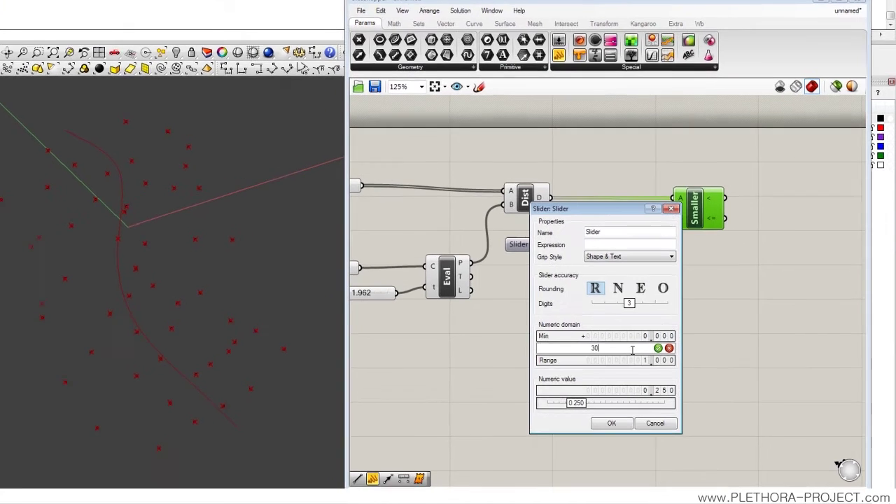
key(Return)
click(618, 425)
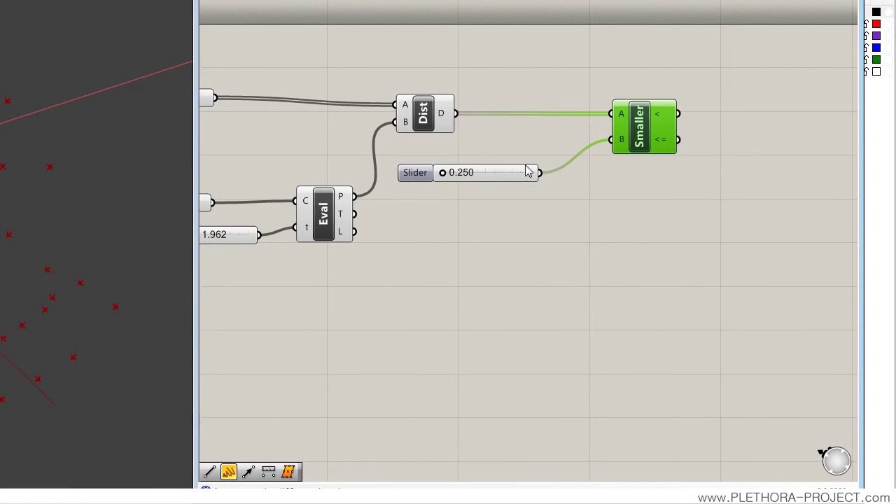
drag(655, 139, 655, 130)
click(643, 179)
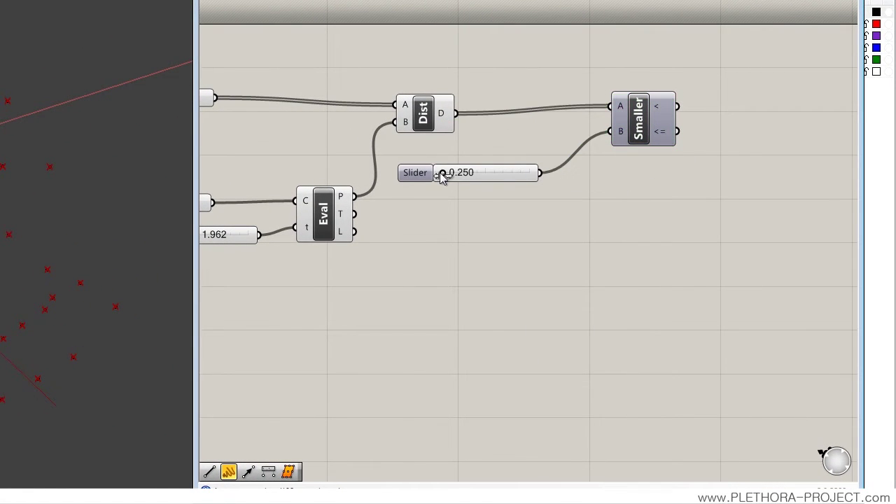
drag(442, 174, 474, 174)
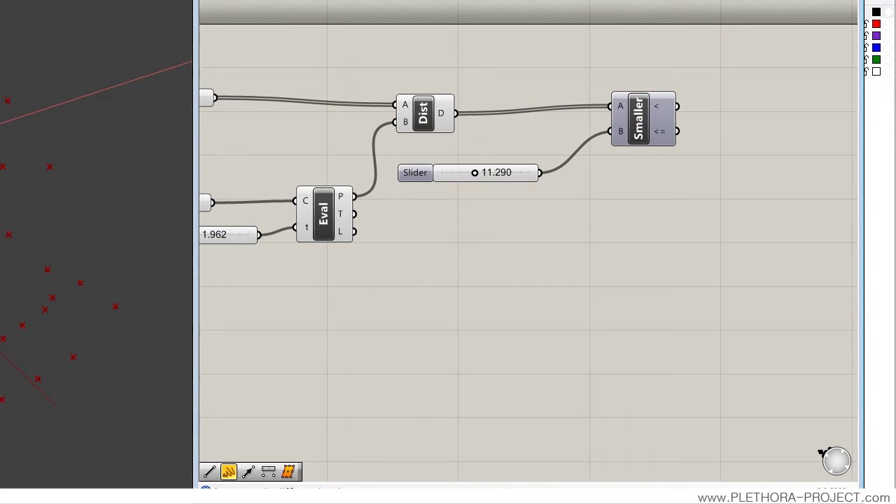
Add a tall panel showing the Smaller Than < output, and move Smaller Than closer to its inputs.
drag(544, 7, 723, 128)
right_drag(723, 128, 639, 136)
drag(640, 136, 713, 133)
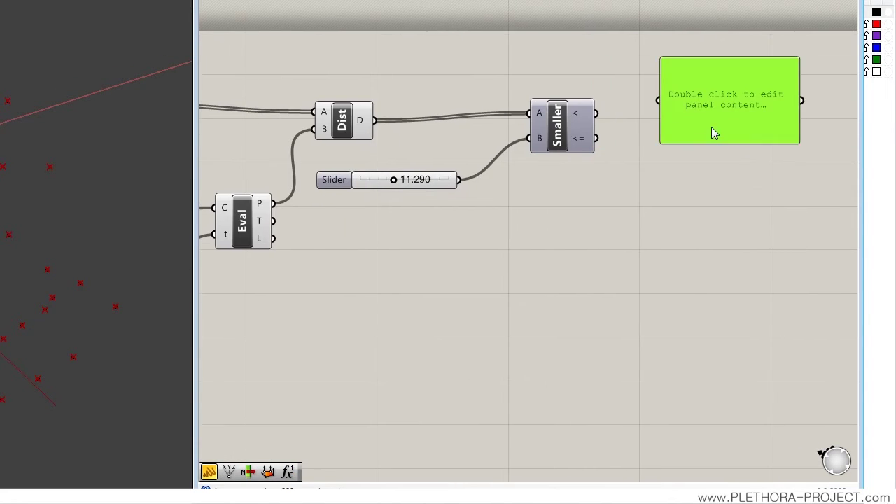
drag(596, 114, 659, 100)
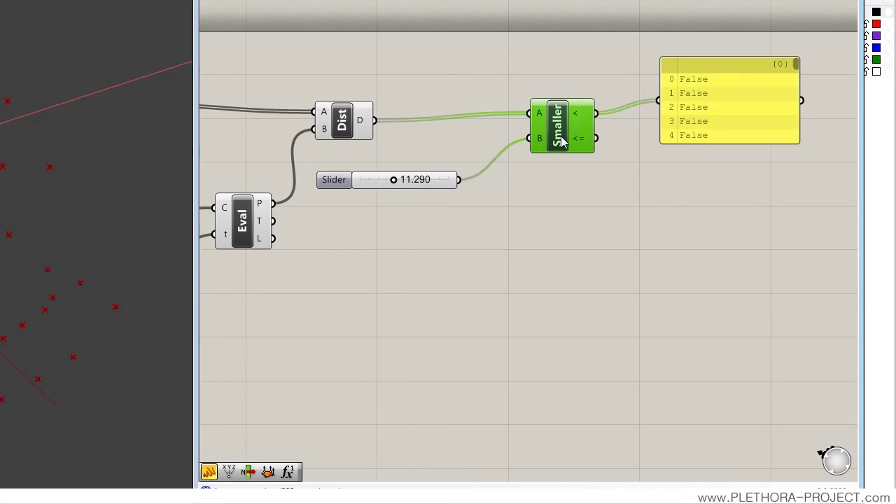
drag(562, 140, 536, 140)
drag(734, 120, 706, 322)
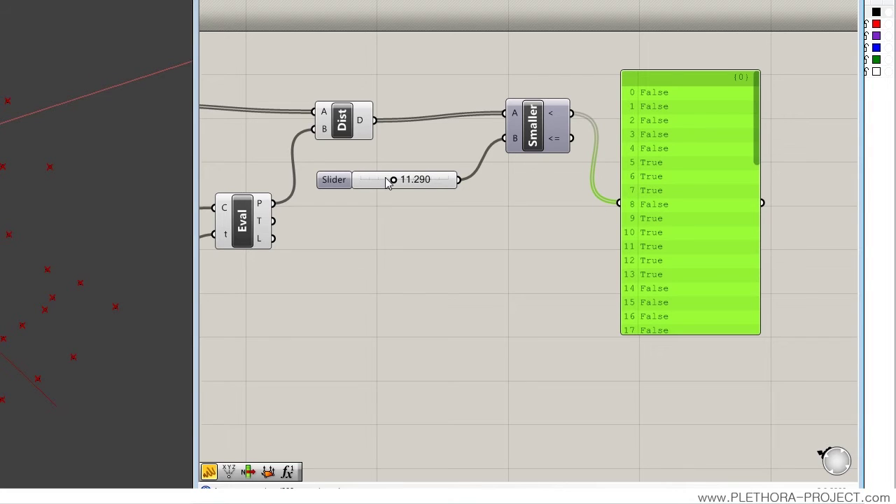
Set the threshold slider to 11.770 and increase the spacing between Smaller Than and the panel.
mouse_move(393, 180)
mouse_down()
mouse_move(373, 182)
mouse_move(394, 179)
mouse_up()
click(233, 242)
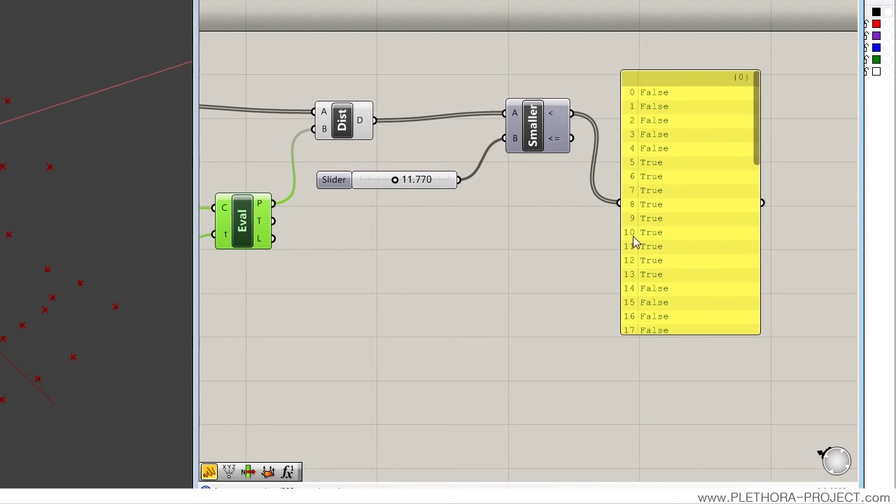
mouse_move(672, 233)
mouse_down()
mouse_move(674, 216)
mouse_move(682, 224)
mouse_up()
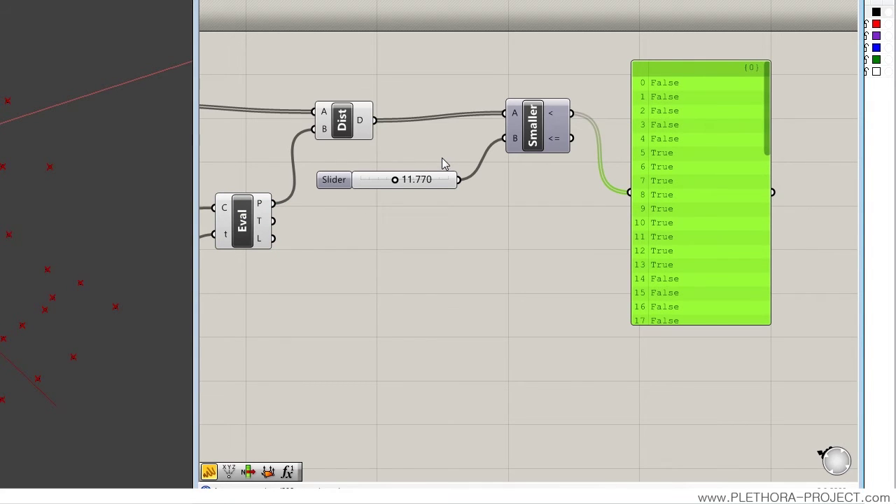
drag(543, 142, 523, 146)
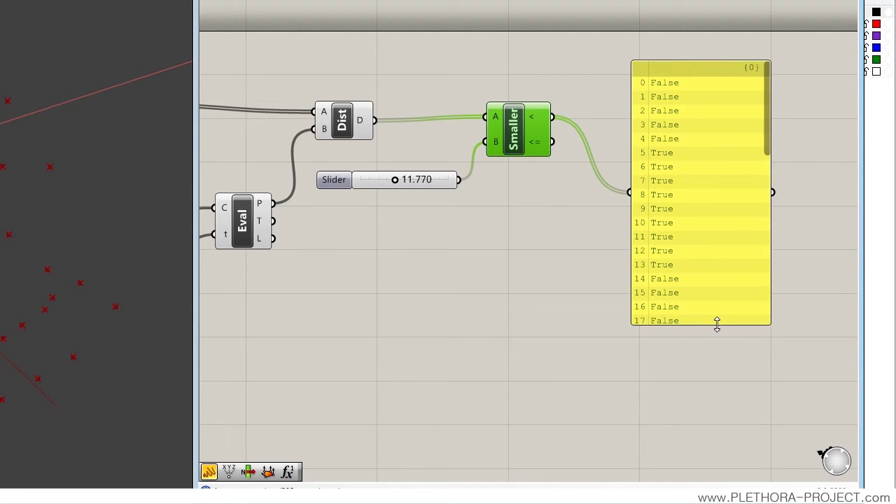
Shorten the true/false panel and move it up, and place Smaller Than and its threshold slider lower on the canvas.
drag(717, 323, 694, 104)
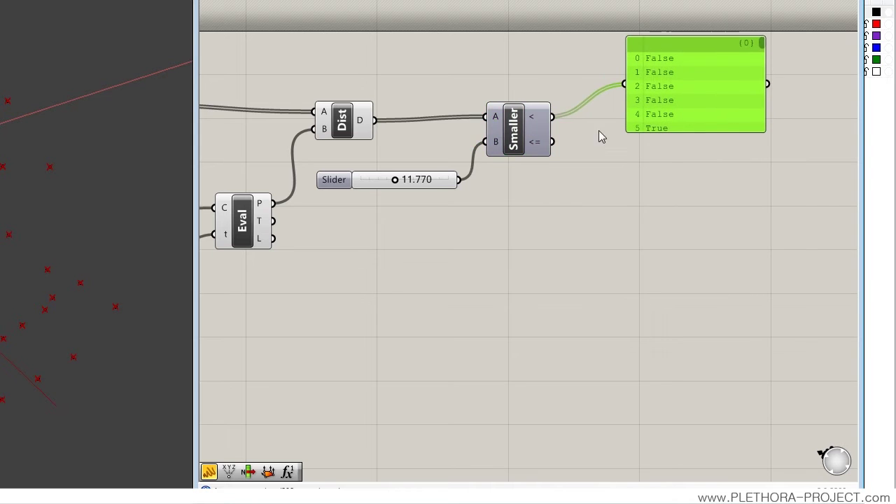
drag(518, 133, 534, 194)
drag(379, 184, 370, 261)
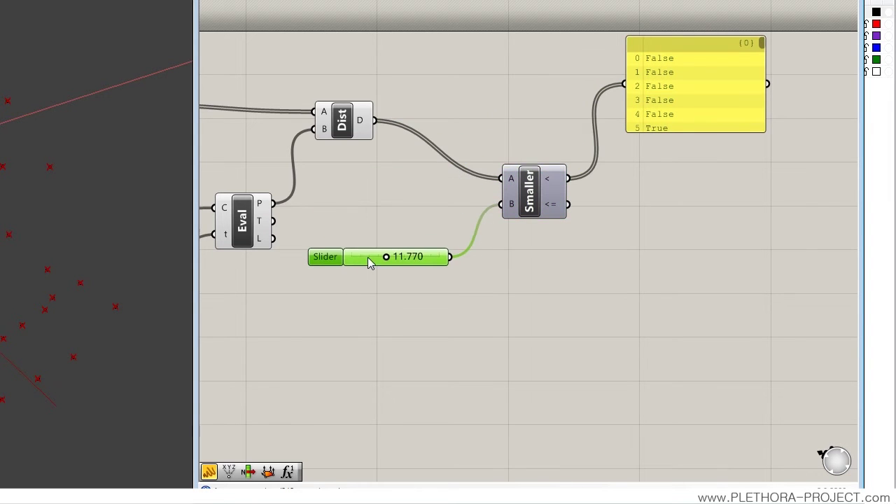
drag(525, 189, 504, 196)
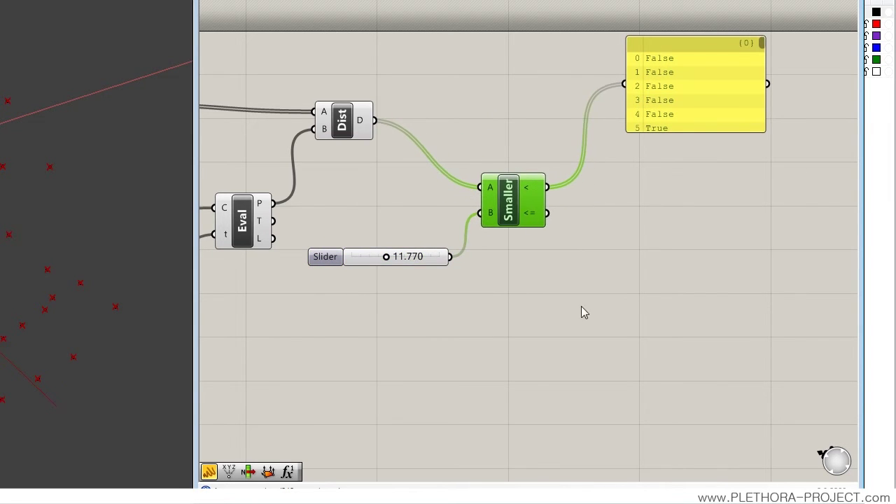
click(581, 306)
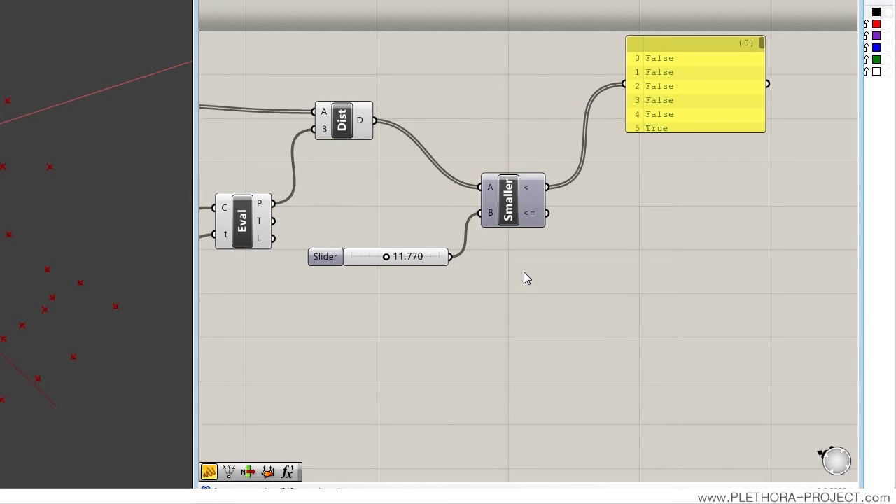
Add a Cull Pattern component, connect the Point parameter to its list input L, and place it beyond Smaller Than.
right_drag(375, 209, 483, 255)
click(217, 150)
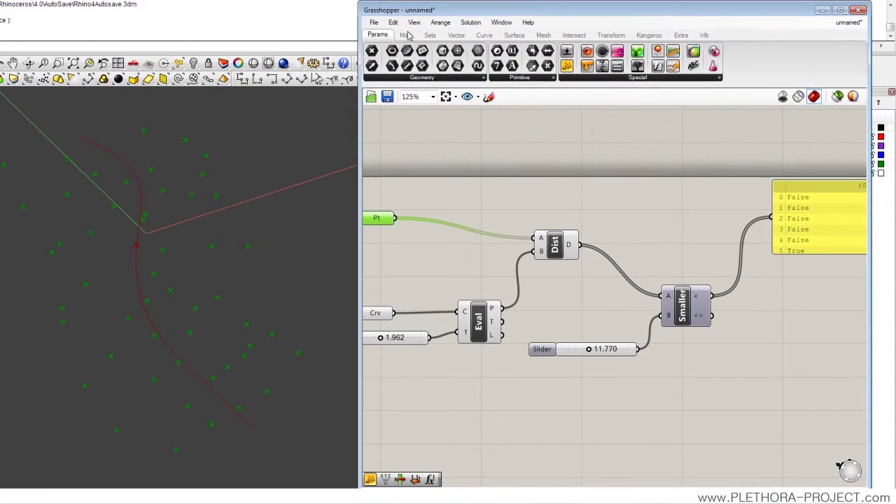
click(406, 35)
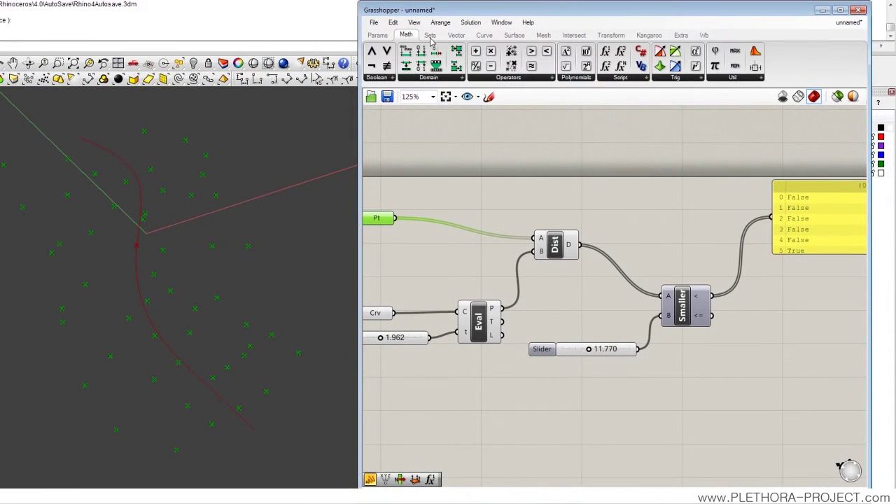
click(429, 37)
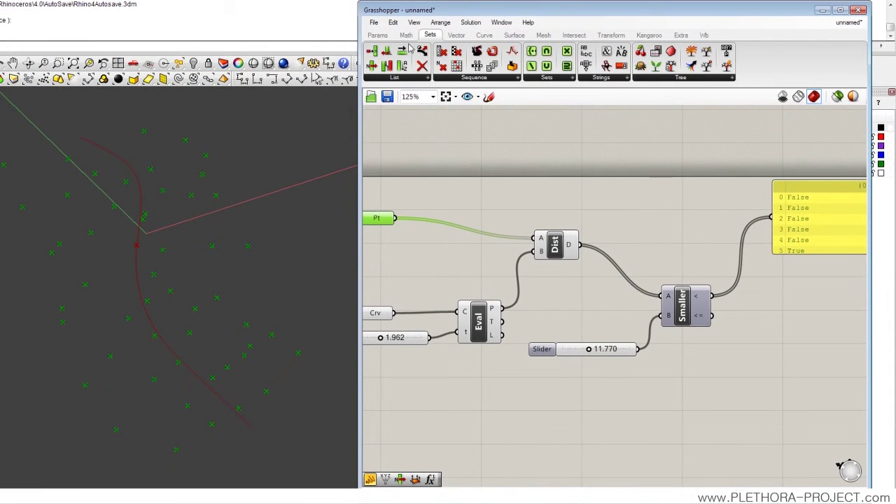
click(496, 82)
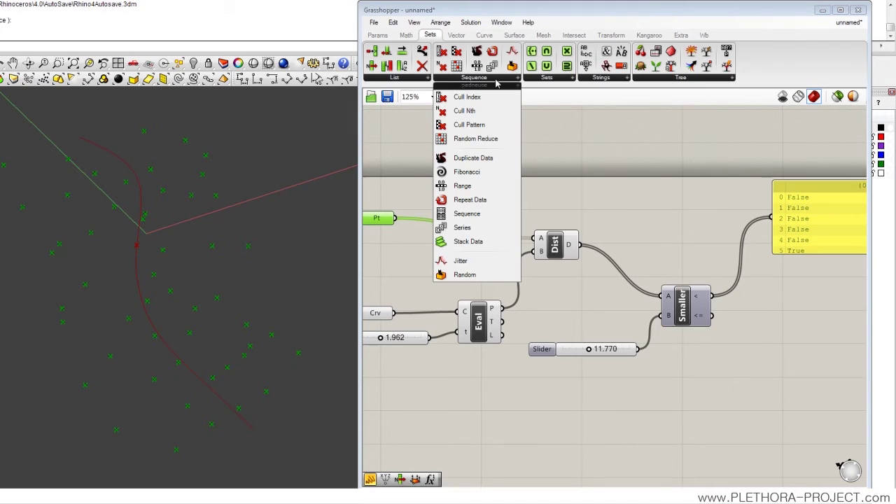
click(462, 124)
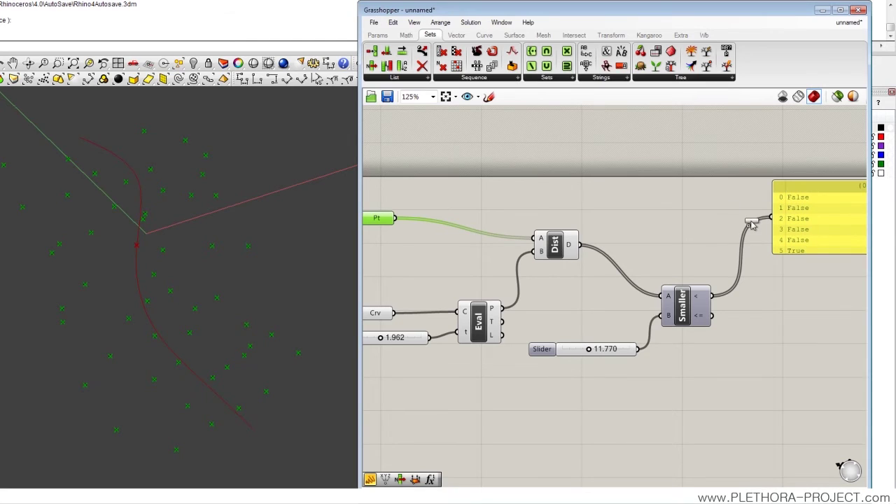
click(660, 224)
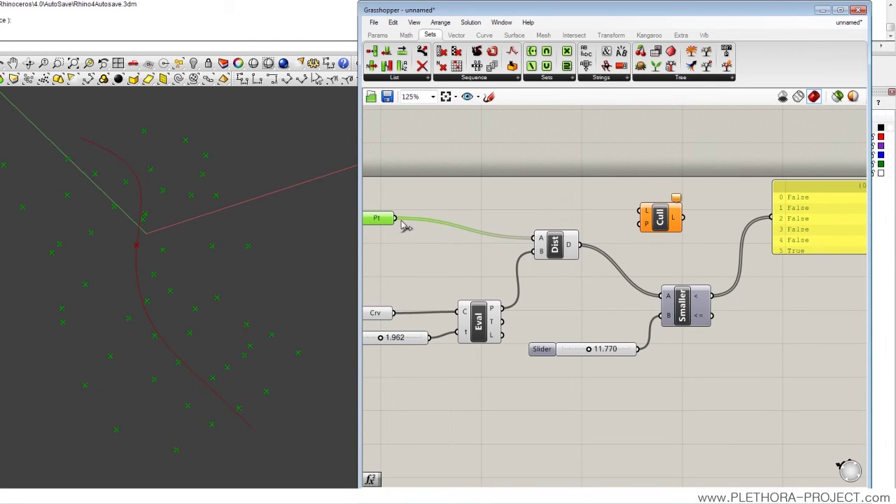
drag(395, 218, 640, 212)
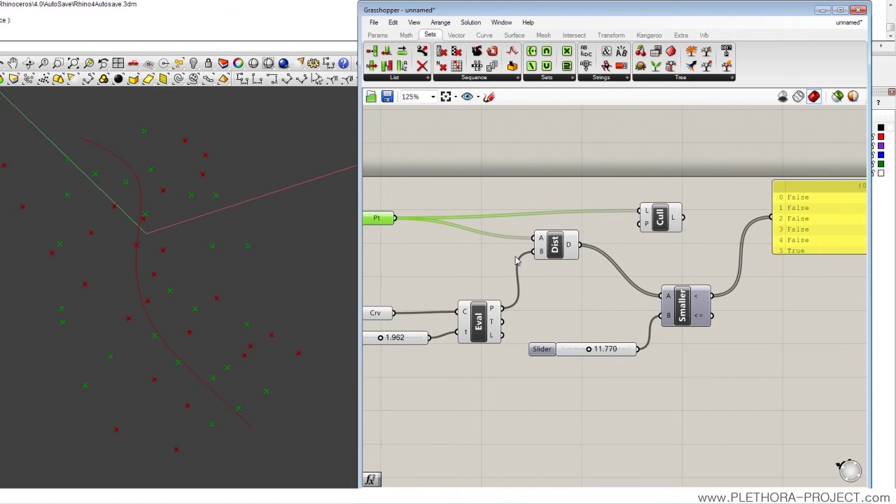
drag(658, 224, 840, 301)
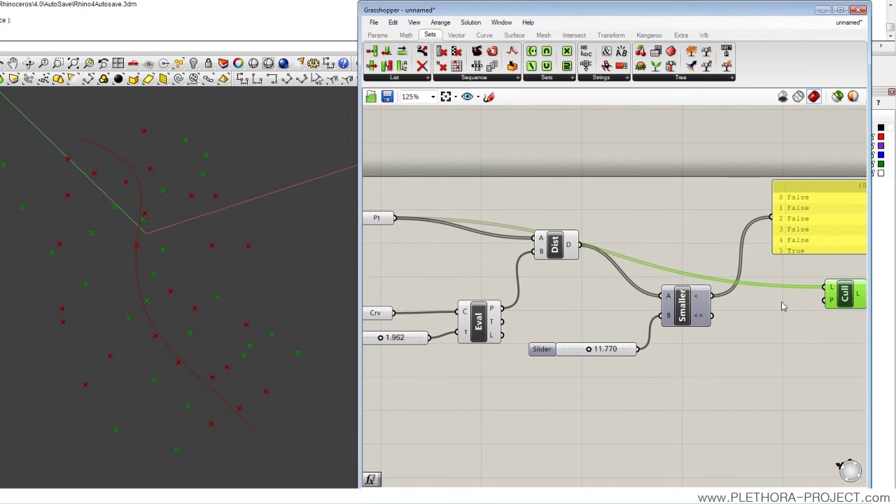
Connect the Smaller Than < output to Cull Pattern's P input and delete the true/false panel.
right_drag(748, 301, 645, 286)
drag(611, 281, 720, 283)
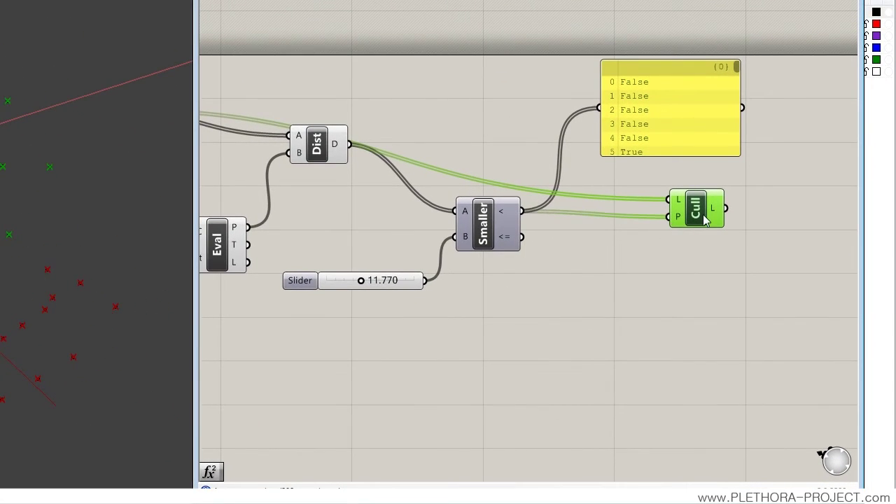
drag(704, 219, 539, 120)
mouse_move(660, 145)
mouse_down()
mouse_move(595, 86)
mouse_move(480, 100)
mouse_move(676, 153)
mouse_up()
key(Delete)
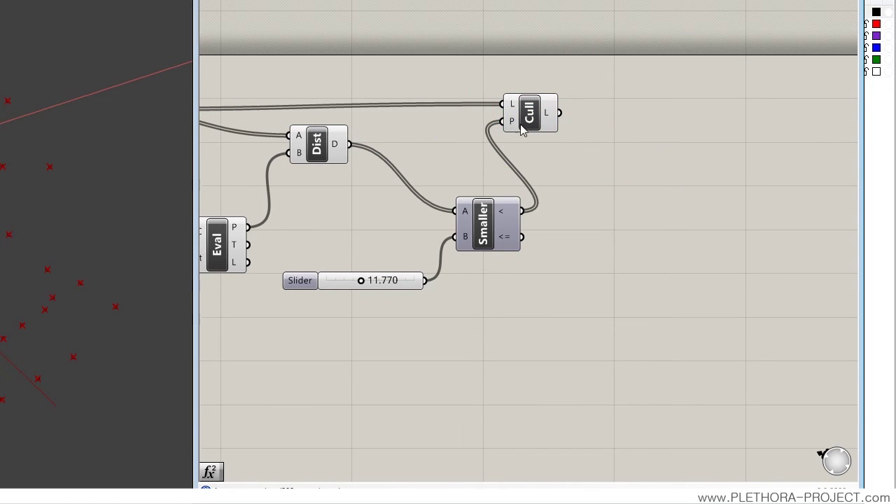
Place Cull Pattern beyond Smaller Than, level with the Point parameter so its list wire runs straight.
drag(529, 115, 674, 126)
right_drag(494, 150, 594, 124)
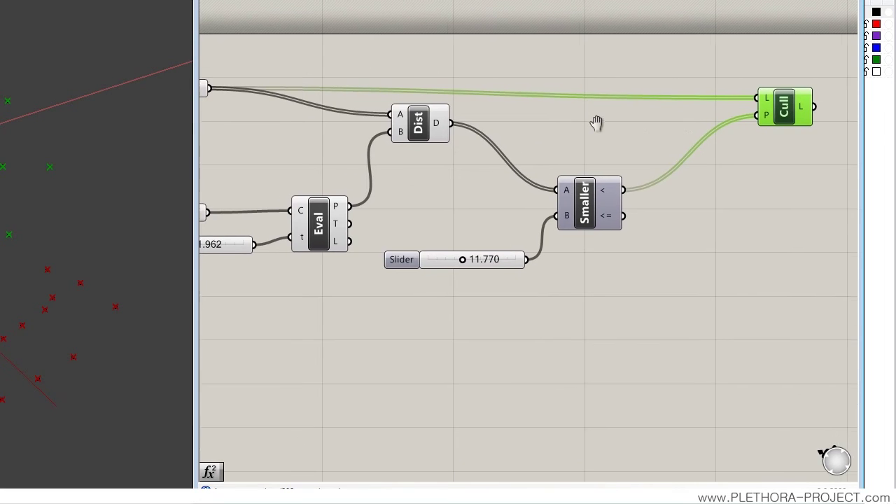
drag(784, 125, 785, 116)
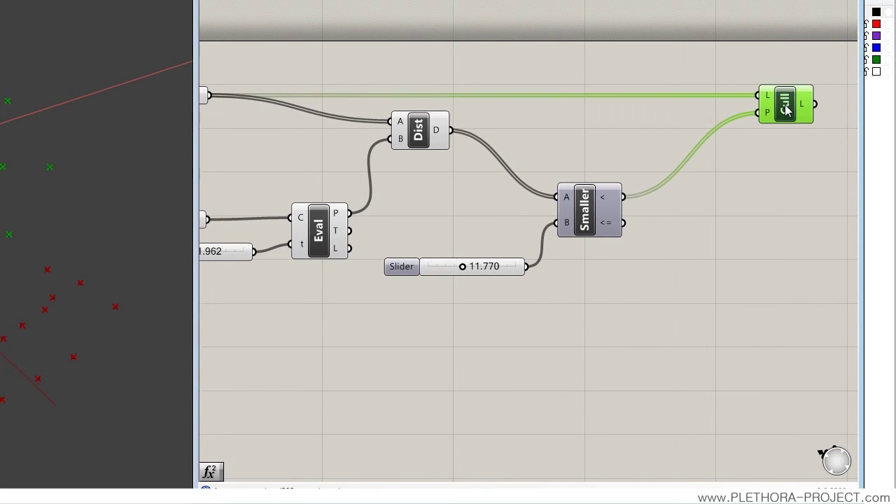
Add a Line component from the culled points (A) to the evaluated curve point (B), and place it beyond Cull Pattern.
right_drag(775, 132, 620, 133)
click(679, 205)
double_click(679, 202)
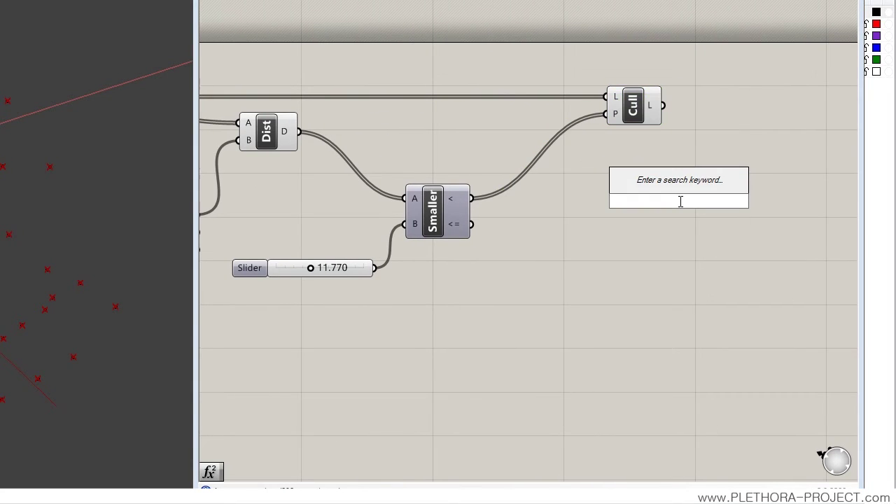
text(LINE)
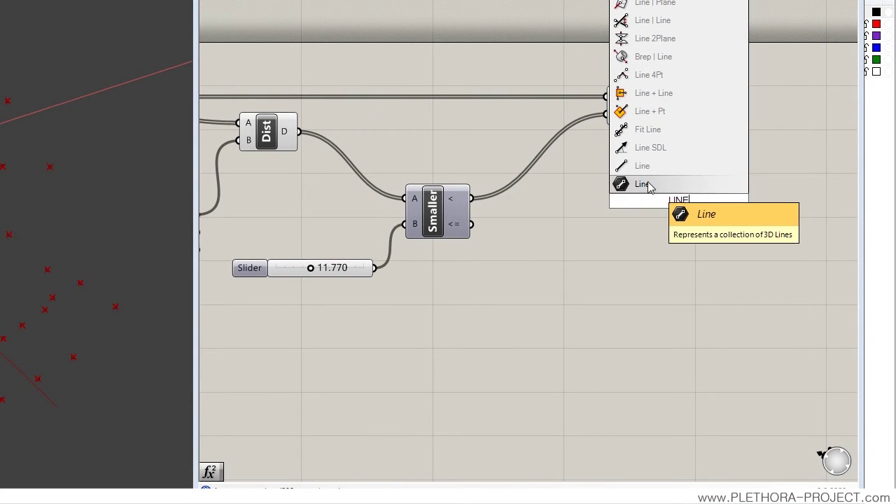
click(642, 183)
drag(685, 209, 742, 140)
drag(662, 105, 704, 128)
right_drag(515, 280, 567, 271)
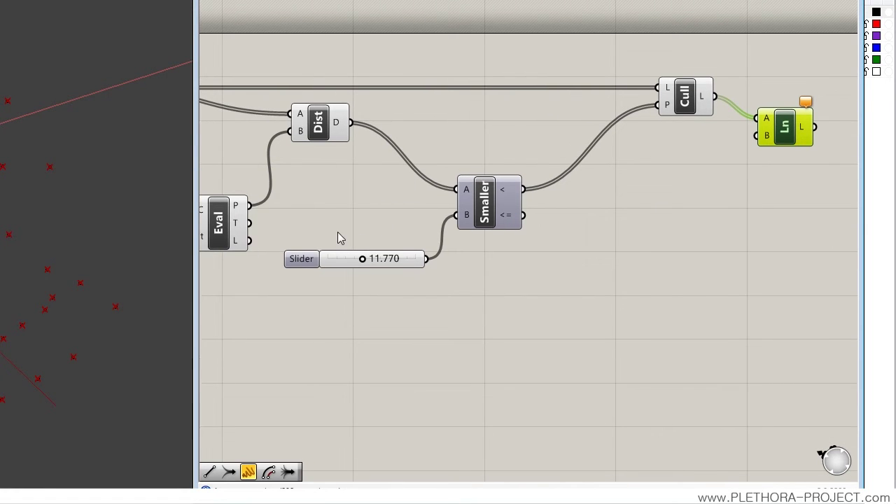
drag(250, 205, 810, 186)
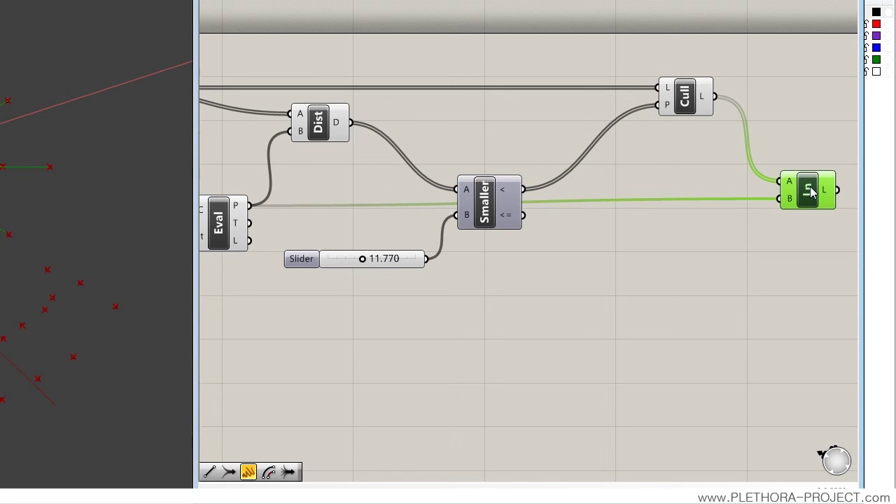
Set the distance threshold slider to 8.170.
right_drag(277, 274, 397, 252)
scroll(381, 303, down, 1)
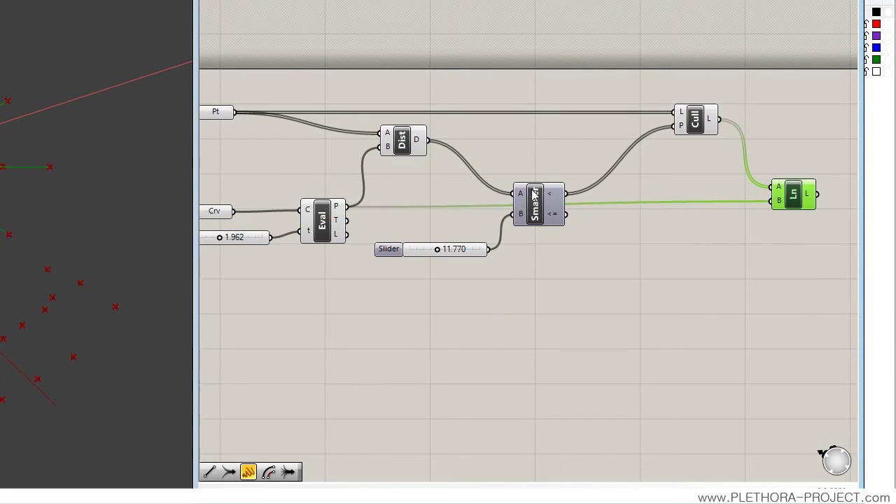
mouse_move(439, 256)
mouse_move(438, 253)
mouse_down()
mouse_move(448, 254)
mouse_move(425, 262)
mouse_up()
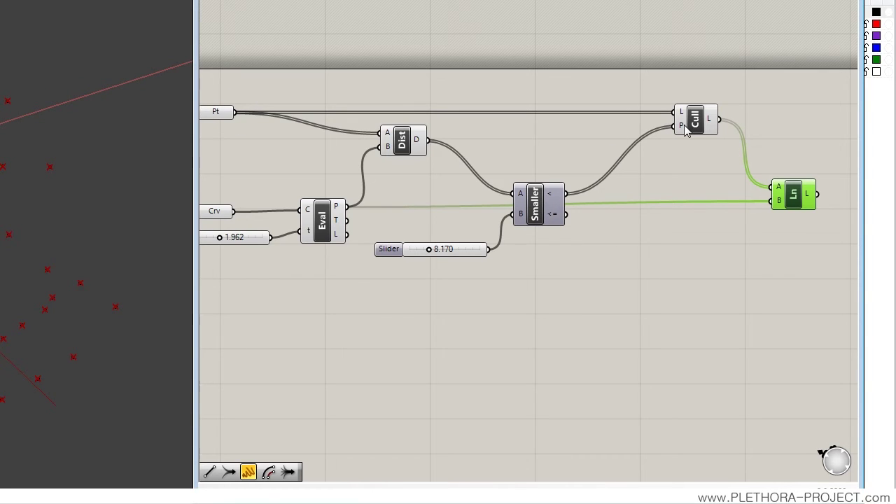
Inspect the Cull Pattern output list in a temporary panel and delete that panel.
right_drag(560, 137, 502, 137)
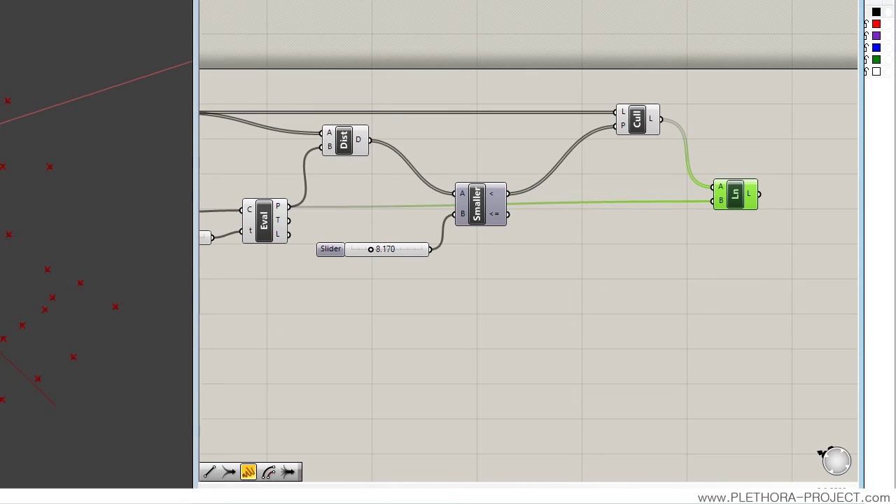
click(762, 143)
drag(666, 123, 707, 142)
drag(807, 157, 812, 242)
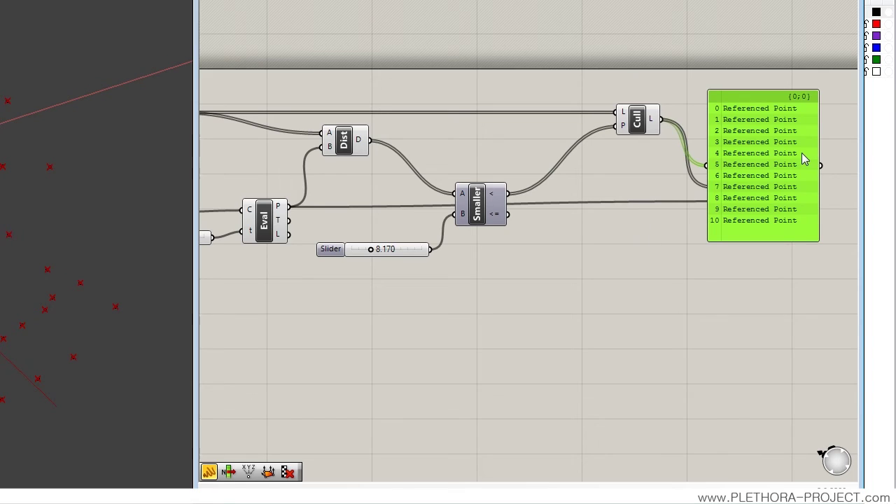
key(Delete)
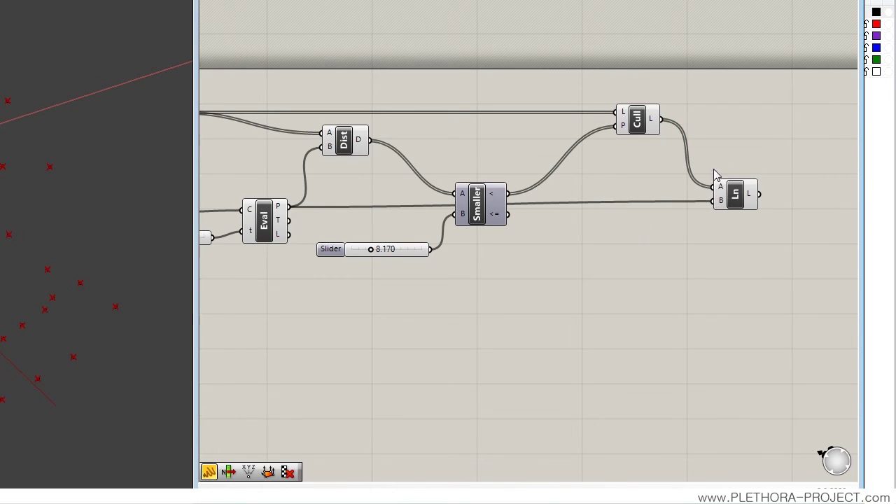
Set the curve parameter slider to 3.562 and the distance threshold slider to 9.970.
right_drag(590, 210, 666, 199)
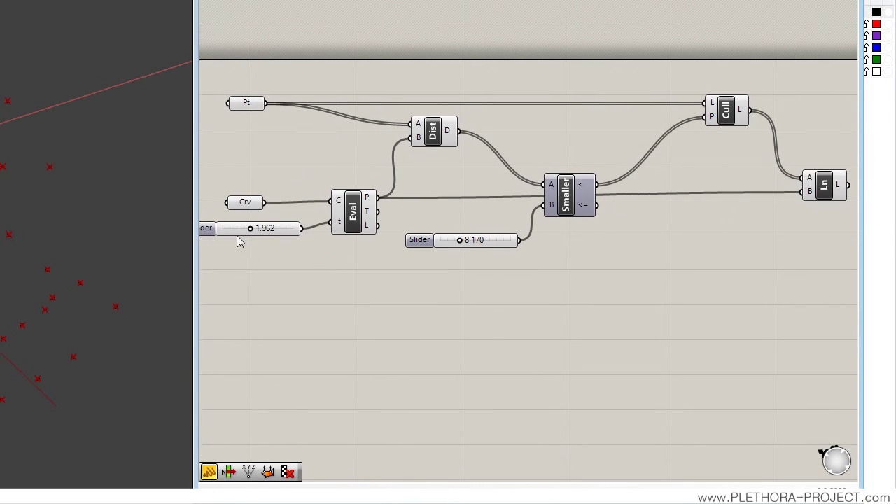
mouse_move(250, 229)
mouse_down()
mouse_move(231, 237)
mouse_move(261, 238)
mouse_up()
drag(235, 242, 277, 247)
mouse_move(460, 248)
mouse_down()
mouse_move(480, 246)
mouse_move(465, 252)
mouse_up()
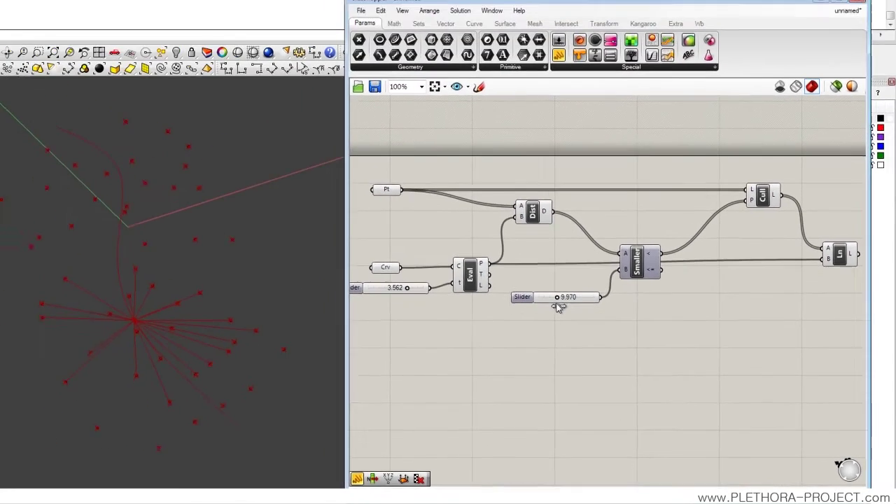
Delete the Line and Cull Pattern components.
right_drag(656, 327, 639, 323)
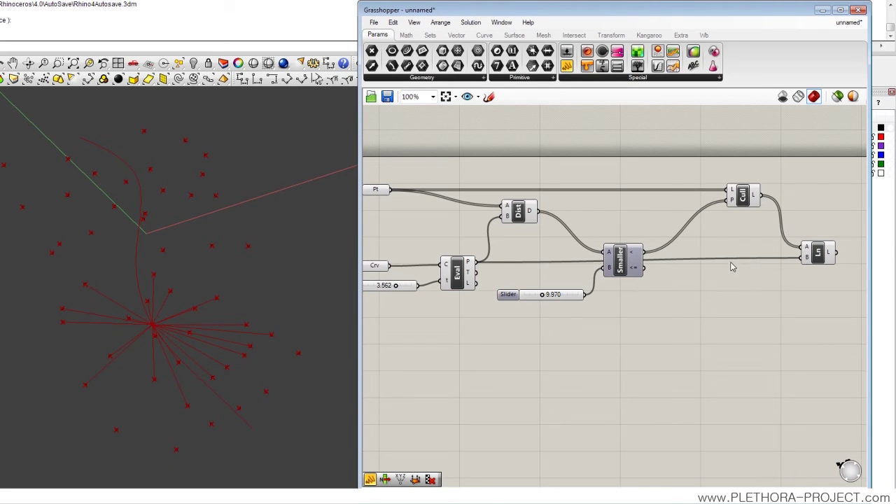
click(817, 259)
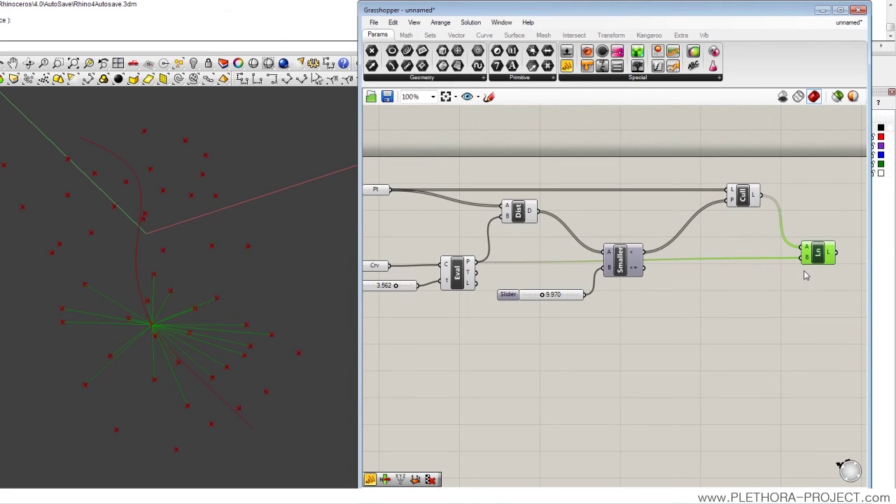
key(Delete)
right_drag(742, 219, 718, 214)
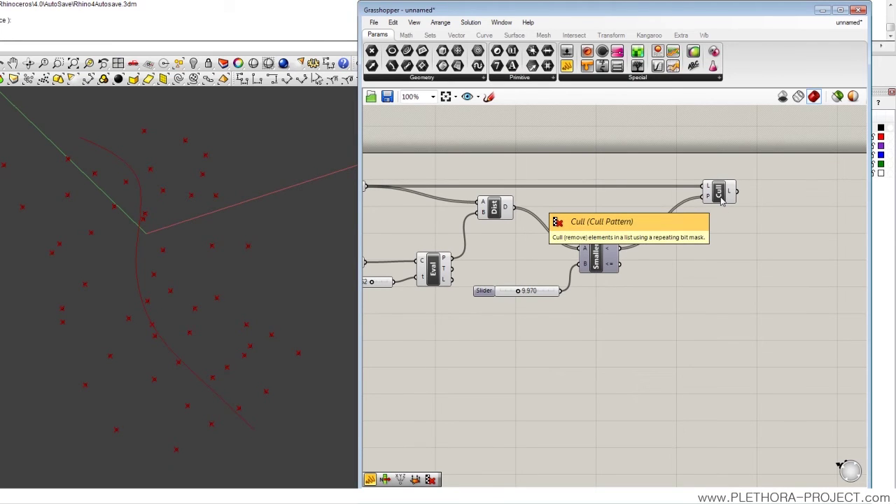
drag(720, 201, 721, 192)
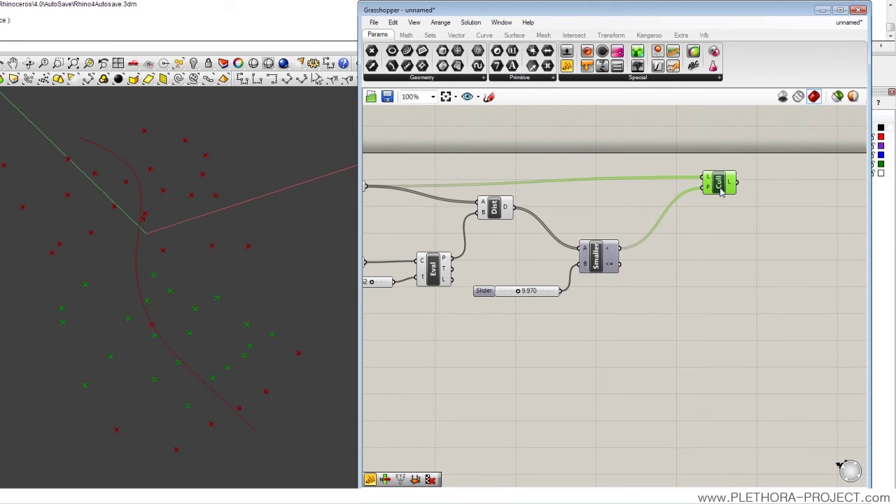
key(Delete)
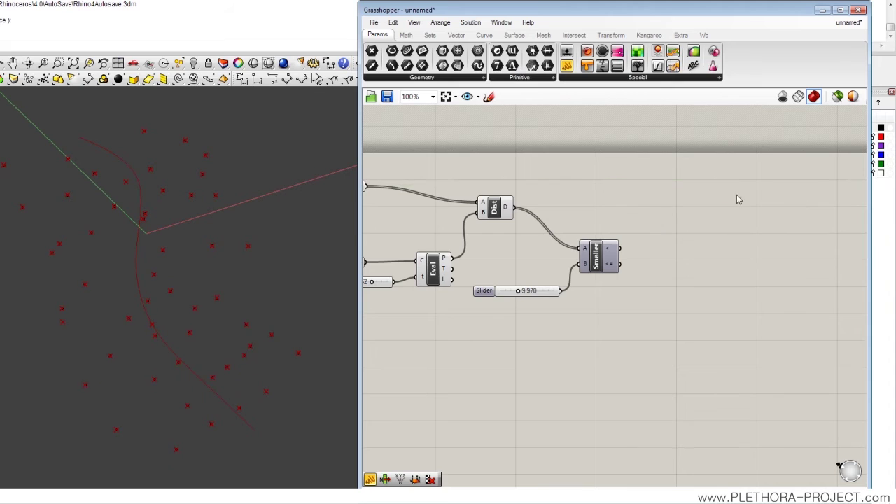
Add a Dispatch component and place it above and beyond Smaller Than.
click(429, 35)
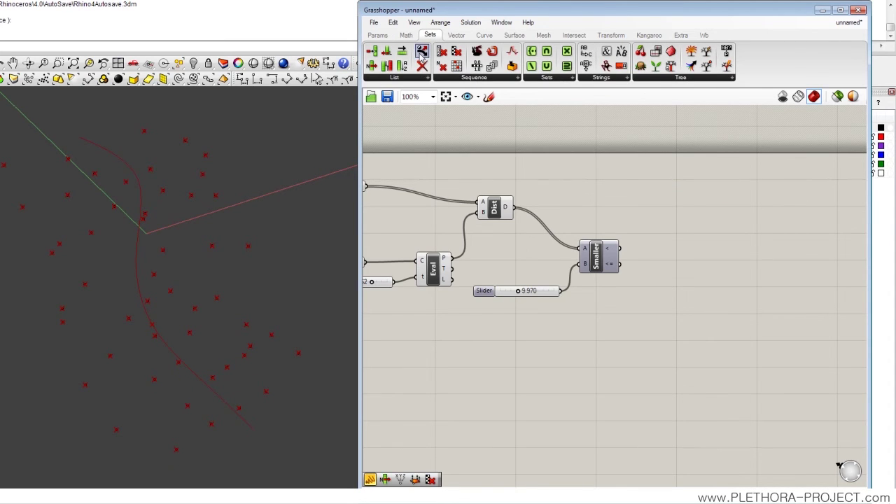
click(405, 78)
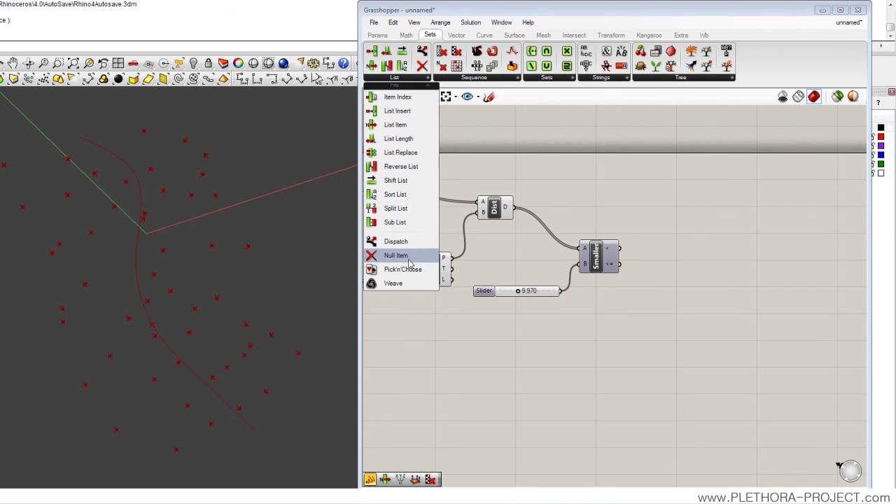
click(394, 242)
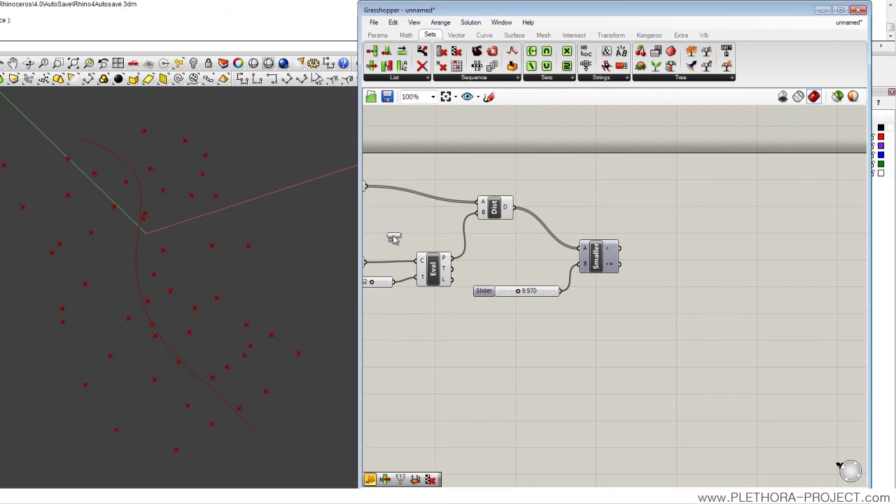
click(651, 210)
right_drag(651, 231, 677, 229)
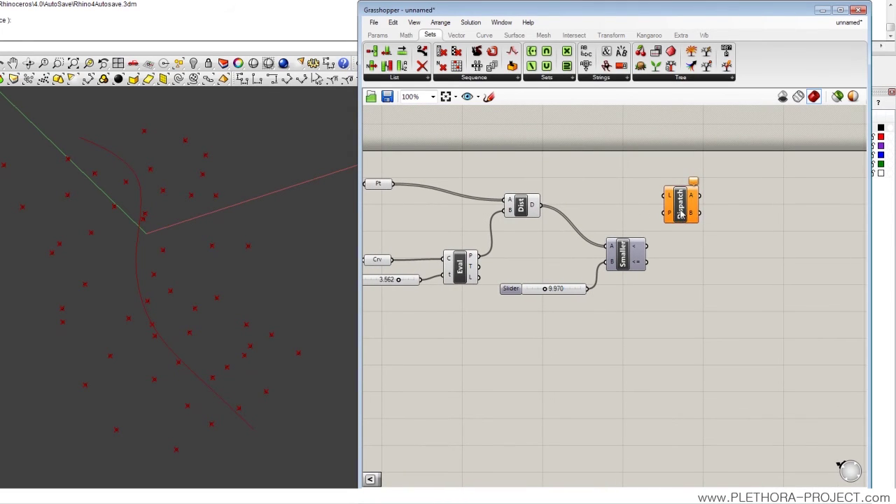
drag(680, 214, 688, 212)
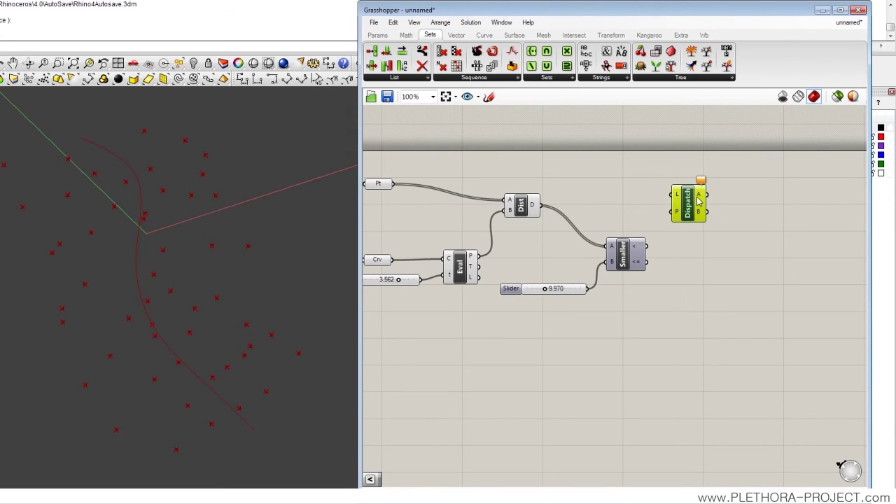
Connect the Point parameter to Dispatch's L input and the Smaller Than < output to its P input.
mouse_move(698, 201)
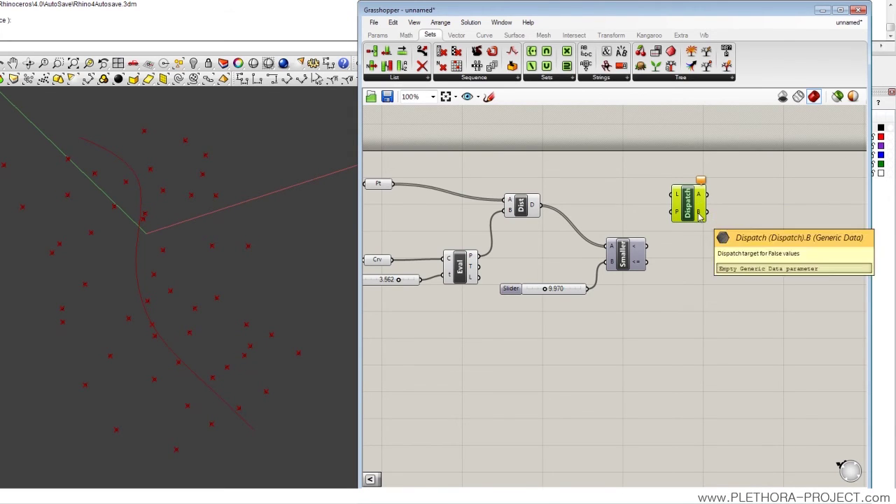
drag(394, 184, 703, 204)
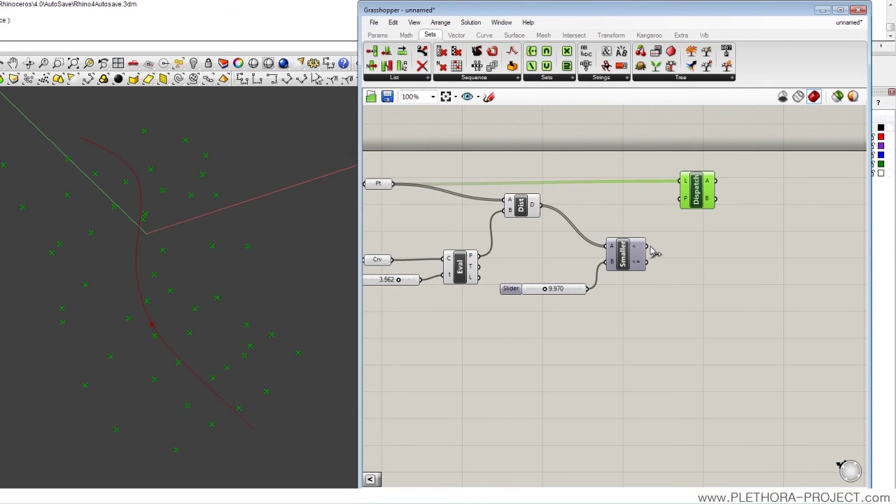
drag(647, 245, 699, 209)
mouse_move(687, 208)
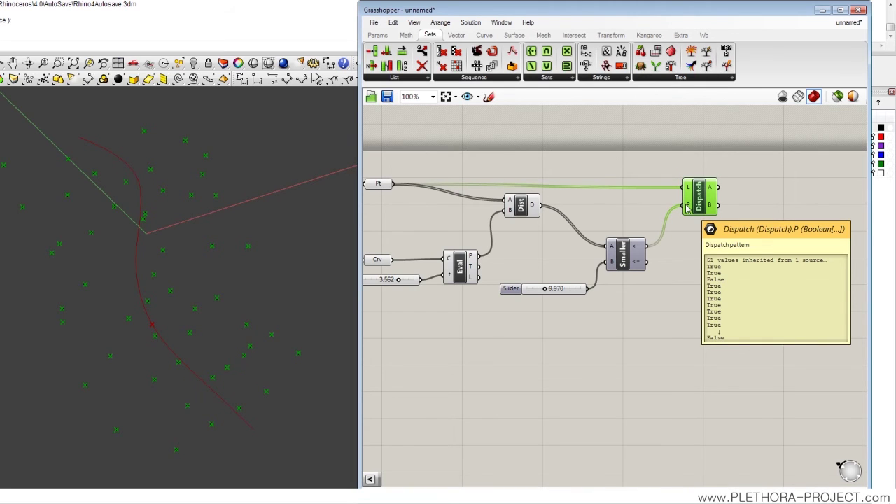
click(736, 206)
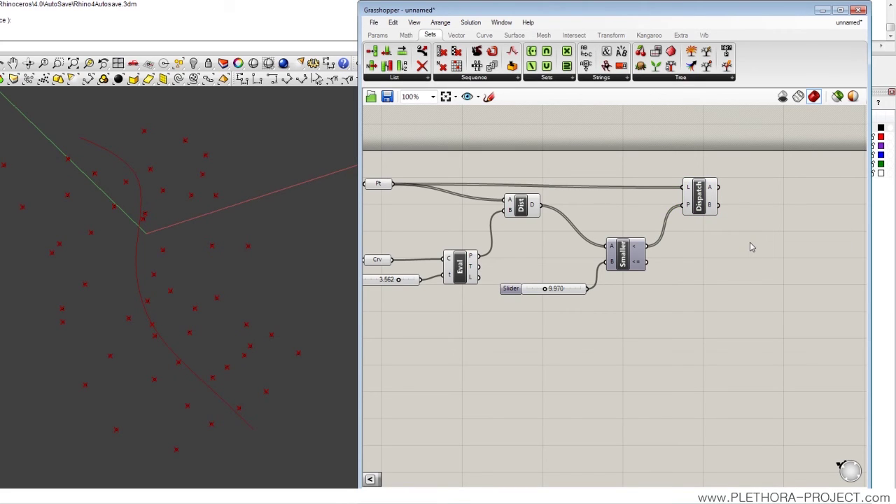
click(699, 196)
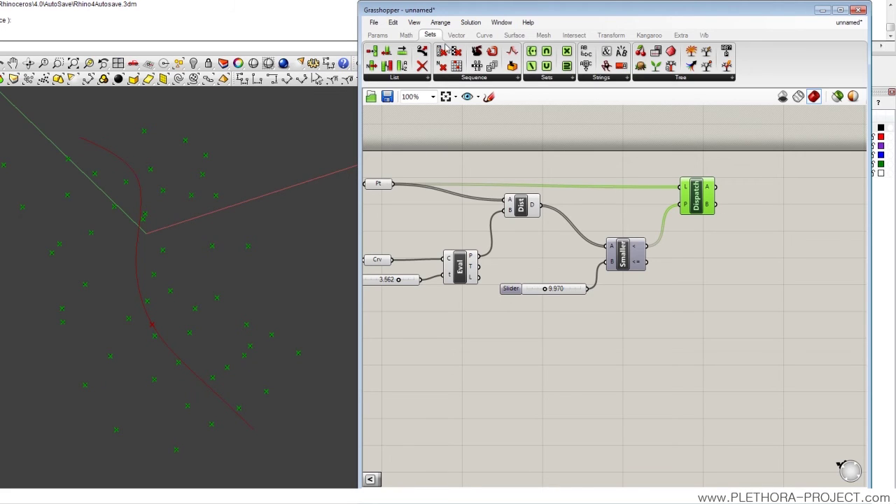
Add a Sphere component with Dispatch output A as its base, and set the curve parameter slider to 2.712.
click(516, 37)
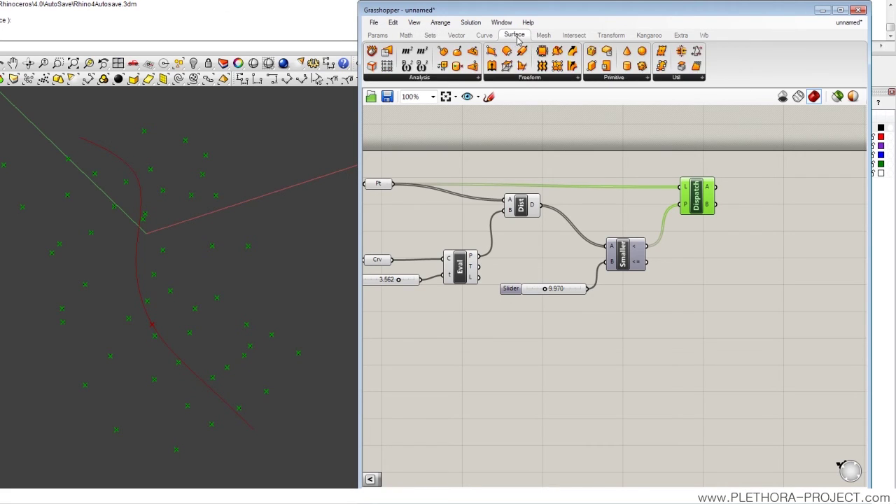
click(606, 78)
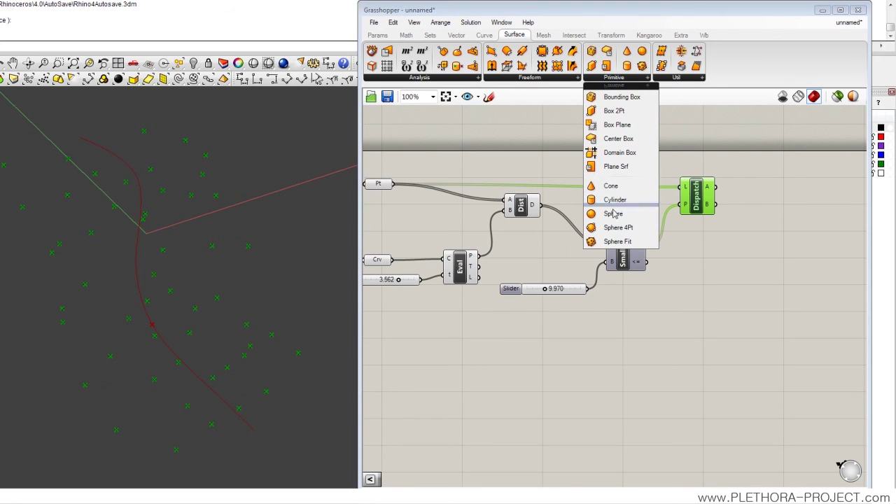
drag(614, 213, 748, 194)
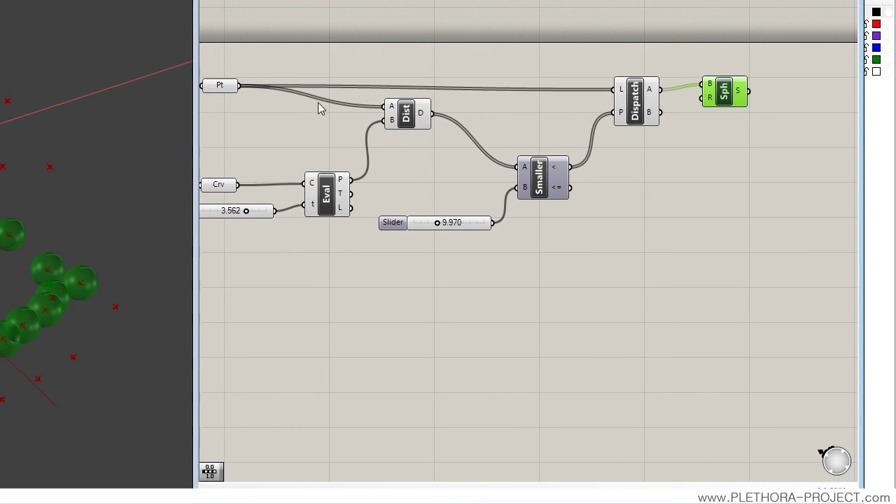
drag(246, 211, 244, 212)
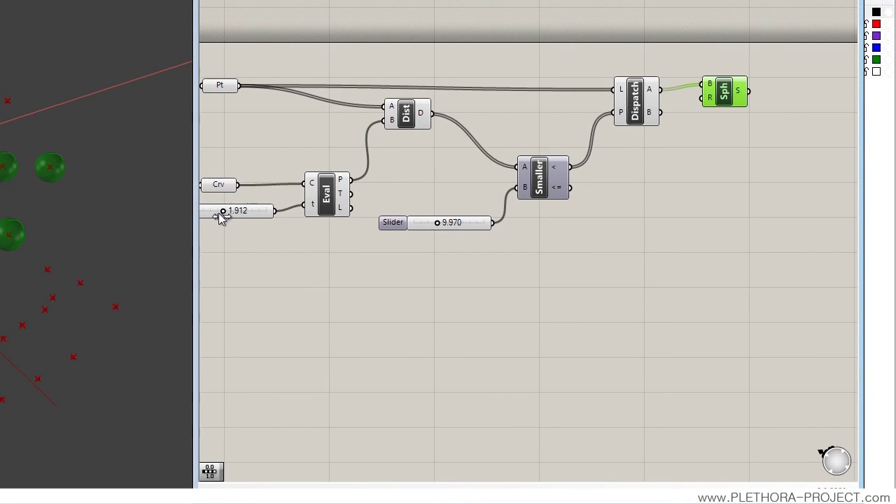
drag(210, 214, 234, 214)
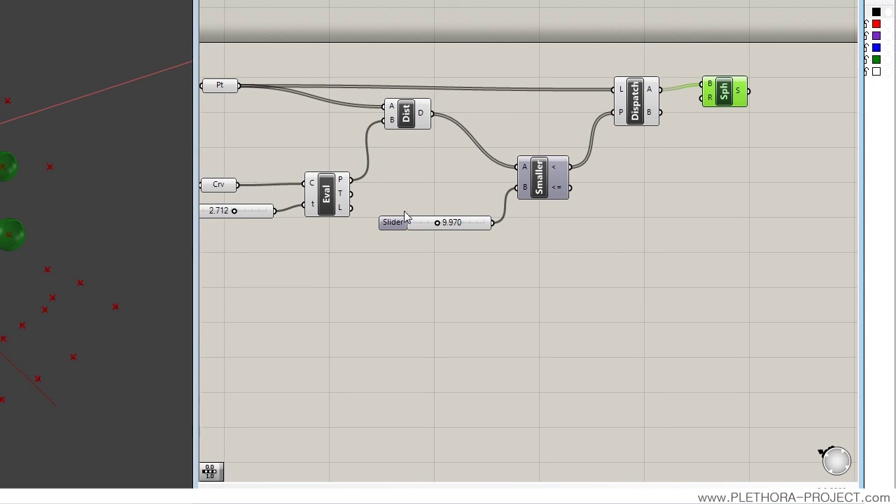
Set the distance threshold slider to 8.470, and add a Center Box component below Sphere with Dispatch output B as its base.
mouse_move(437, 222)
mouse_down()
mouse_move(448, 224)
mouse_move(435, 224)
mouse_up()
drag(726, 101, 735, 106)
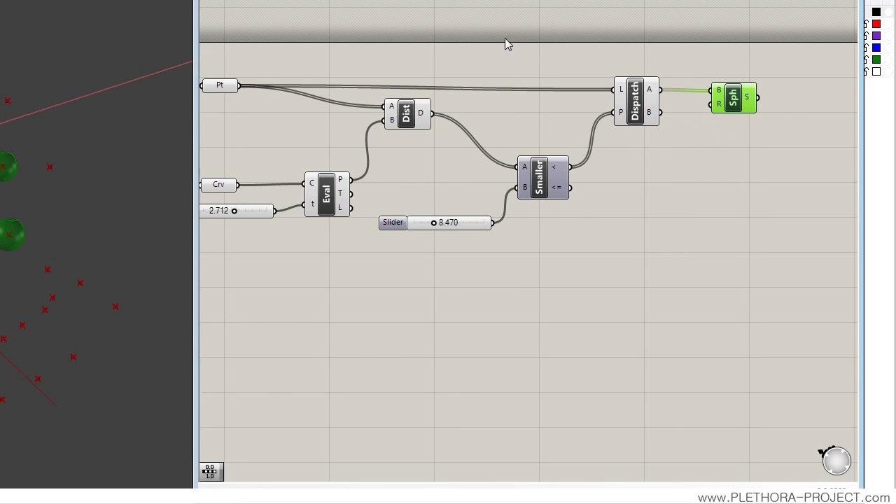
click(509, 2)
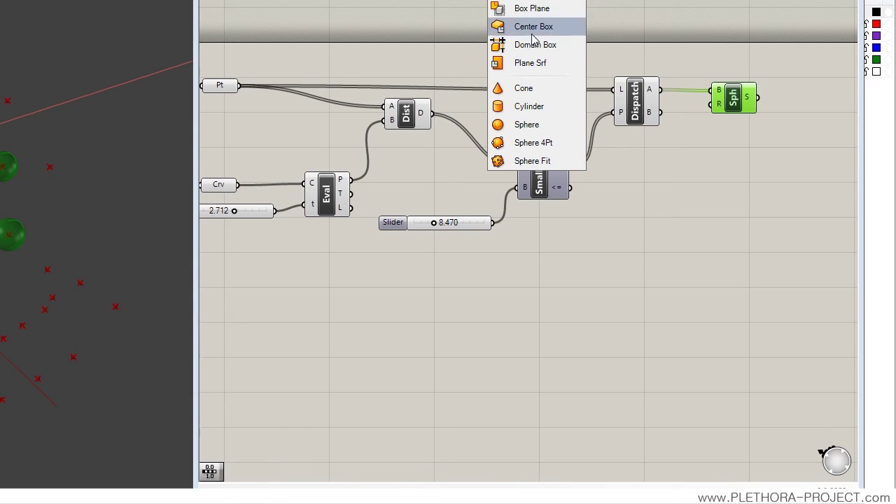
drag(524, 28, 708, 181)
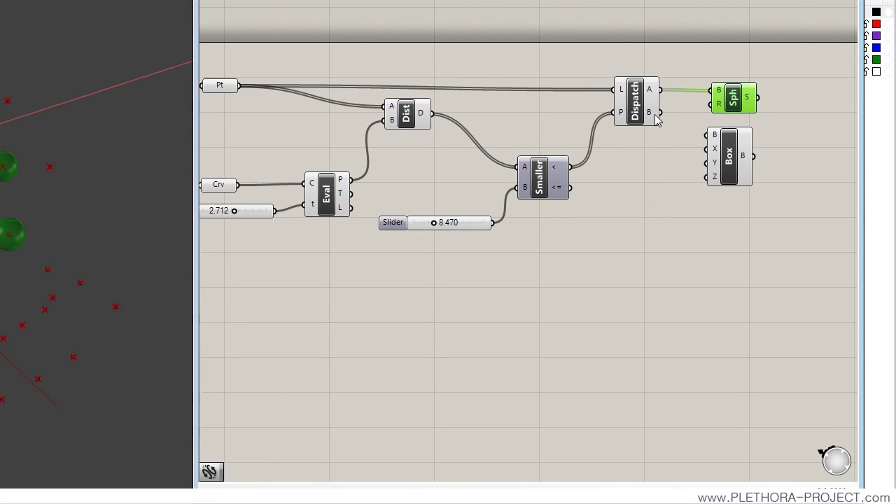
drag(659, 112, 707, 134)
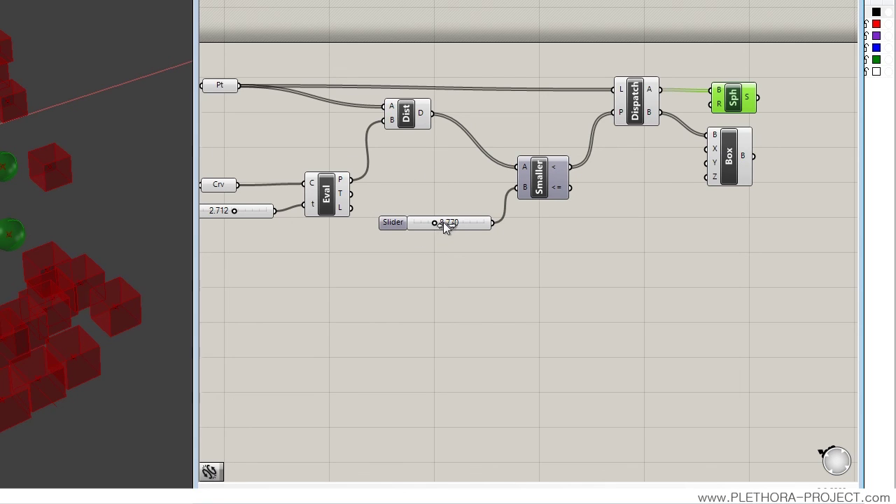
Set the distance threshold slider to 12.370 and align the Center Box component directly beneath Sphere.
mouse_move(443, 221)
mouse_down()
mouse_move(453, 222)
mouse_move(433, 225)
mouse_move(445, 226)
mouse_up()
right_drag(505, 194, 533, 190)
drag(773, 112, 773, 107)
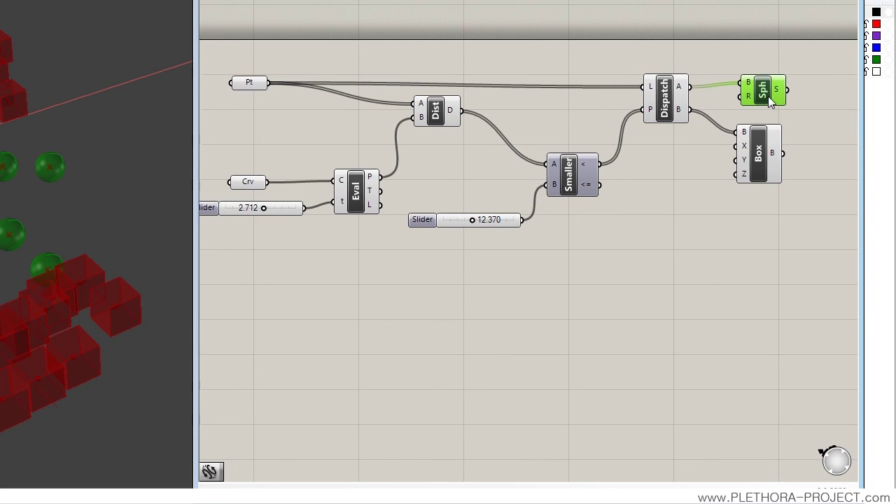
drag(768, 164, 772, 157)
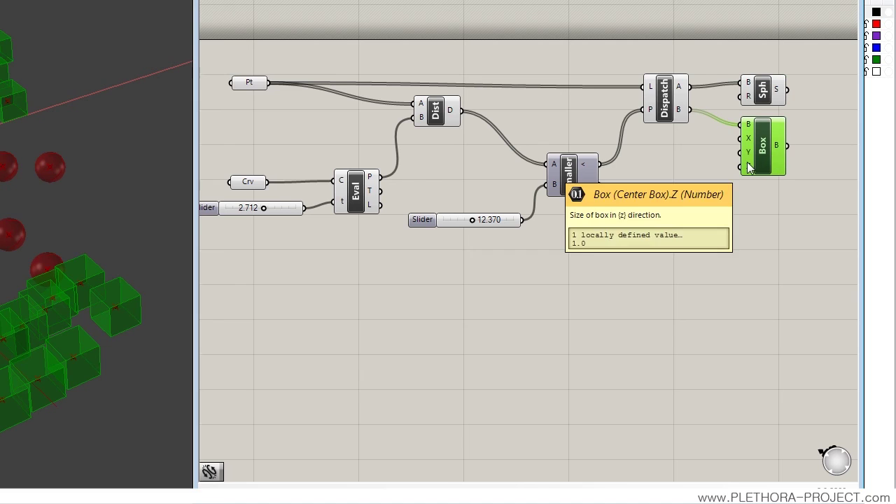
Highlight the spheres in the viewport and set the curve parameter slider to 2.812.
click(763, 91)
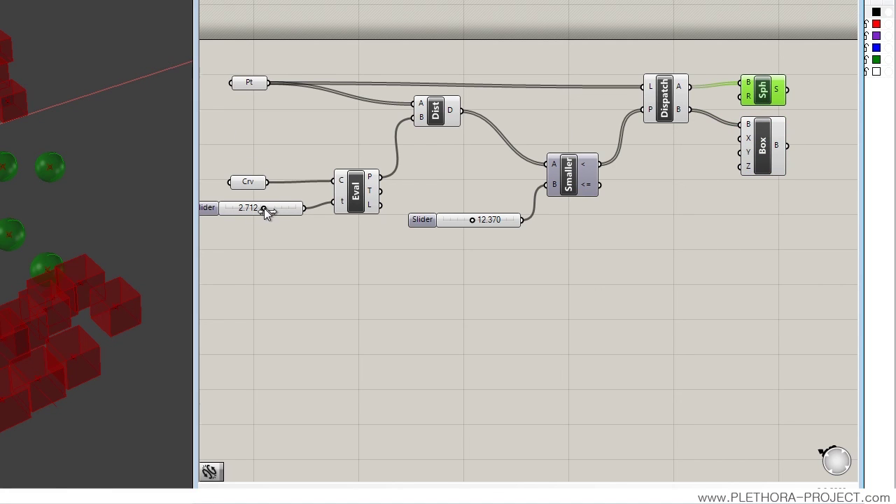
drag(238, 209, 266, 240)
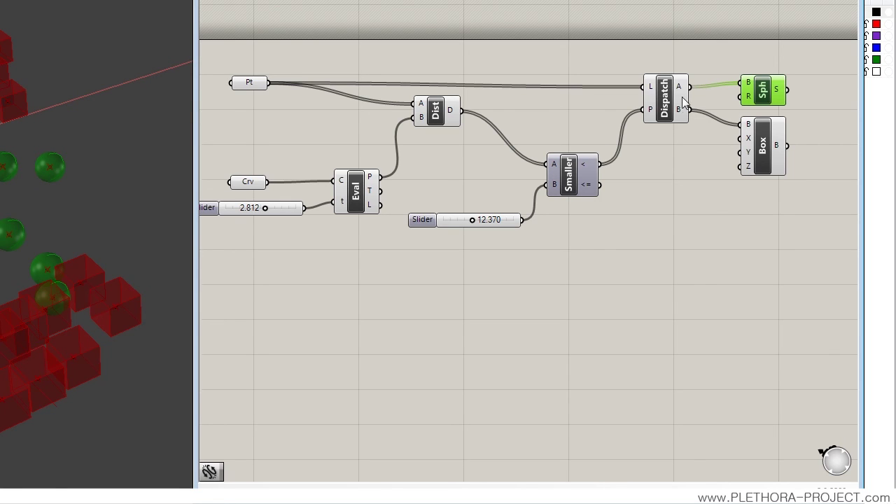
Highlight Dispatch, Center Box, Sphere and Smaller Than one after another to examine how the points are split between the two geometries.
click(667, 114)
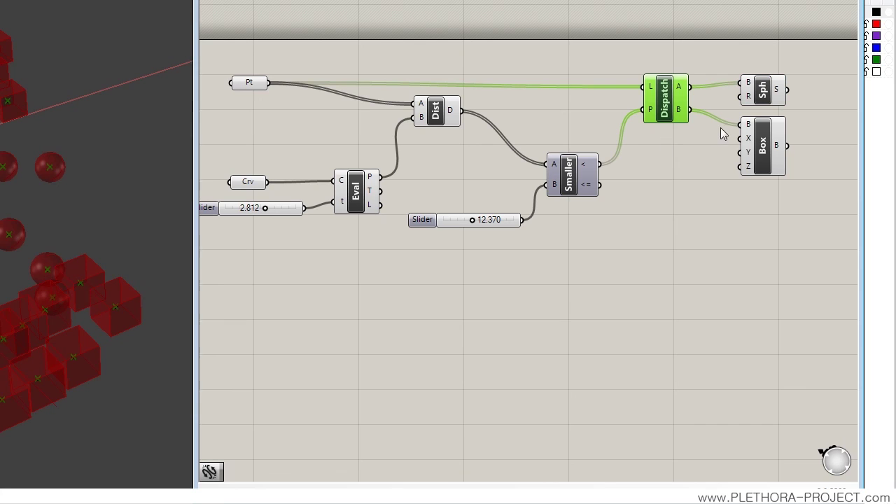
drag(762, 141, 764, 139)
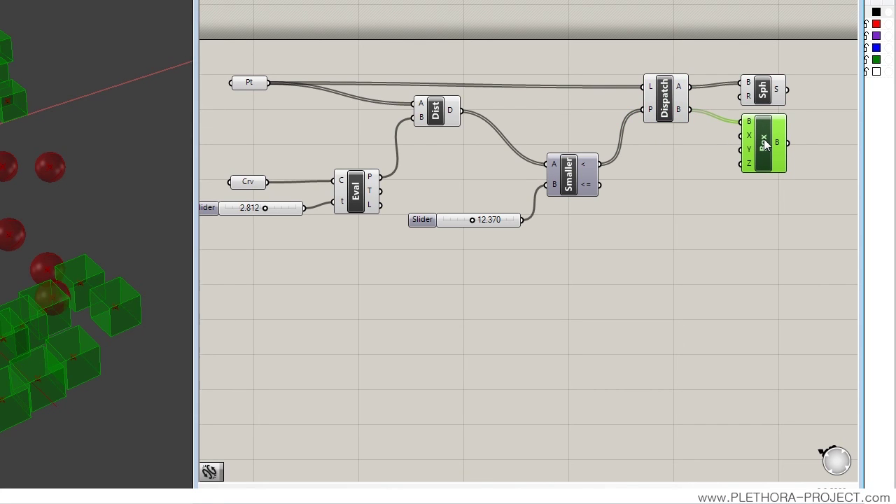
drag(763, 99, 763, 94)
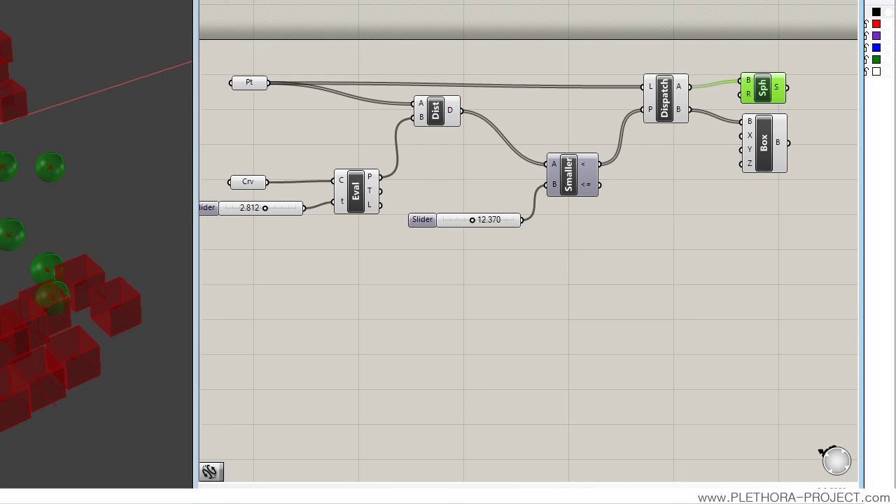
click(578, 188)
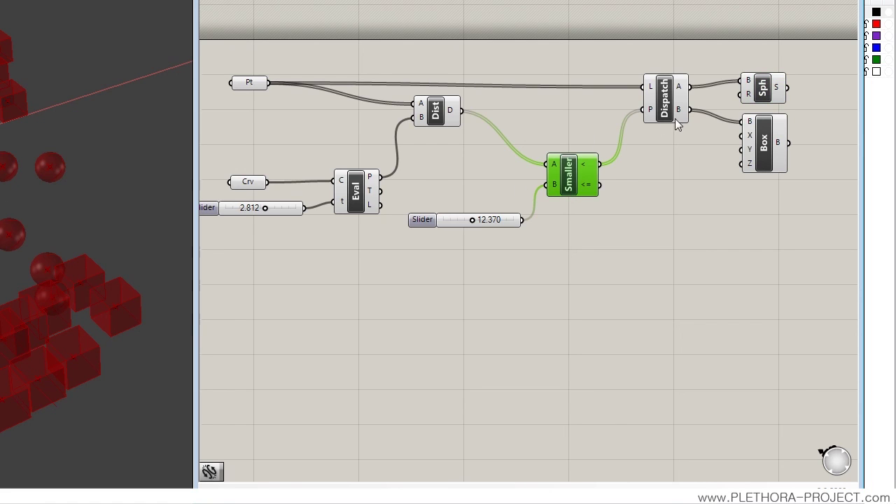